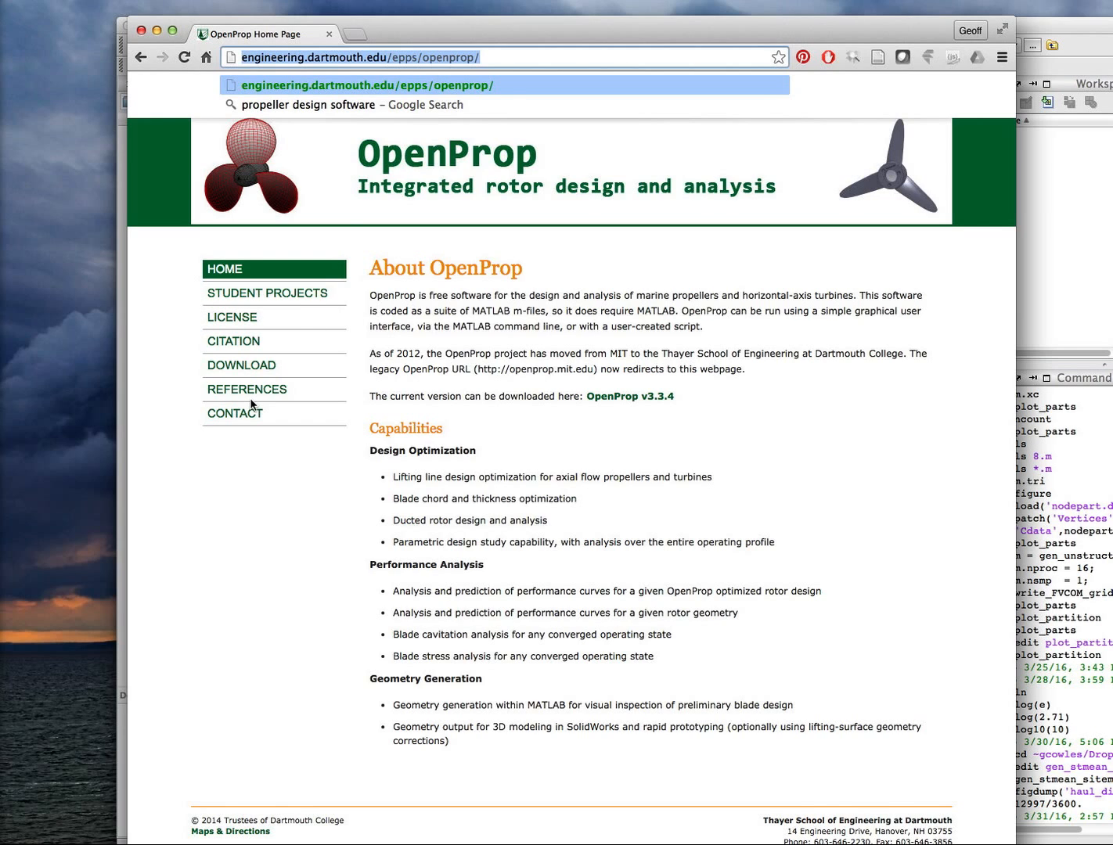
Minimize the browser window showing the OpenProp home page.
left_click_drag(402, 34, 426, 26)
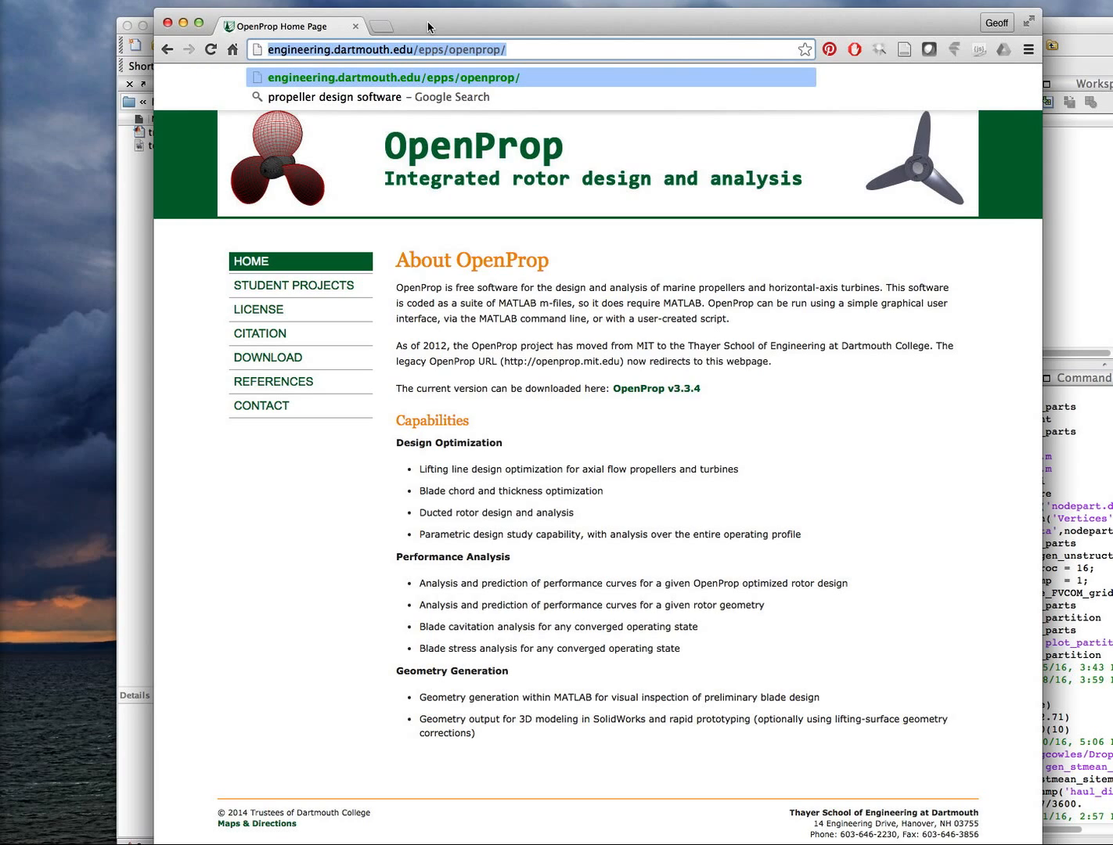
left_click_drag(428, 28, 415, 29)
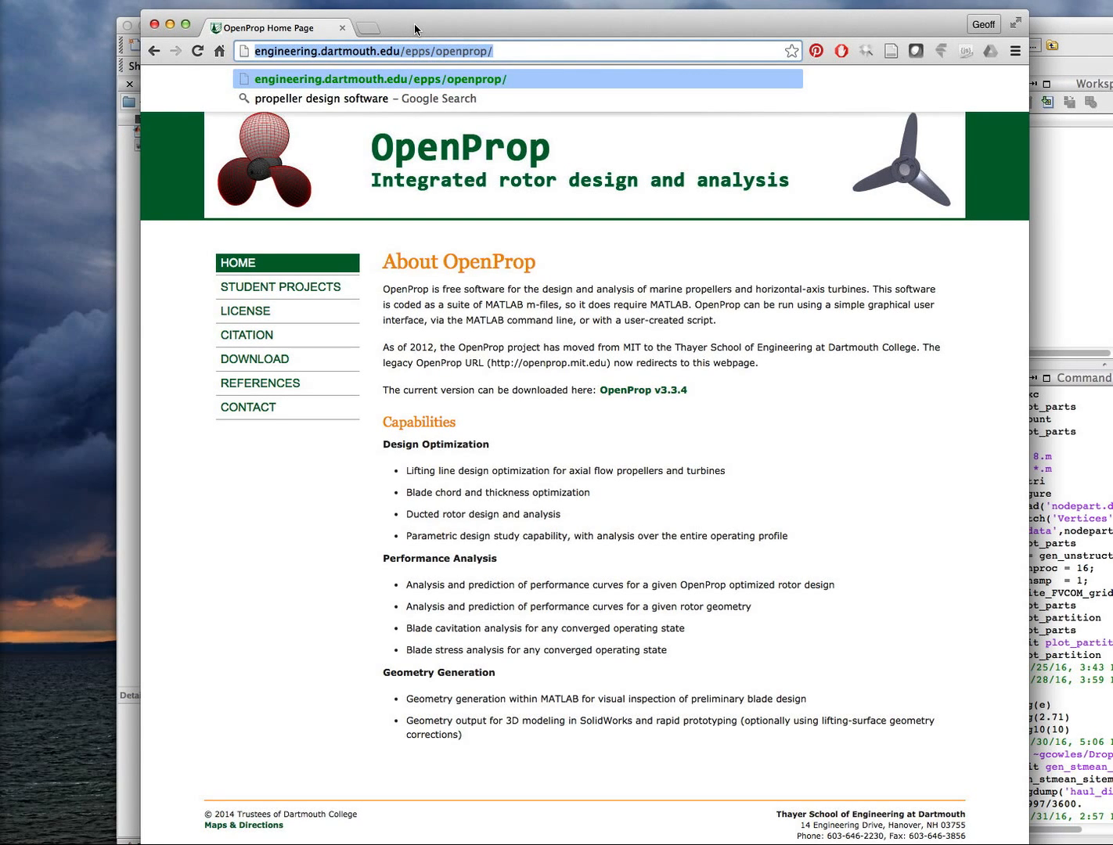
left_click(171, 28)
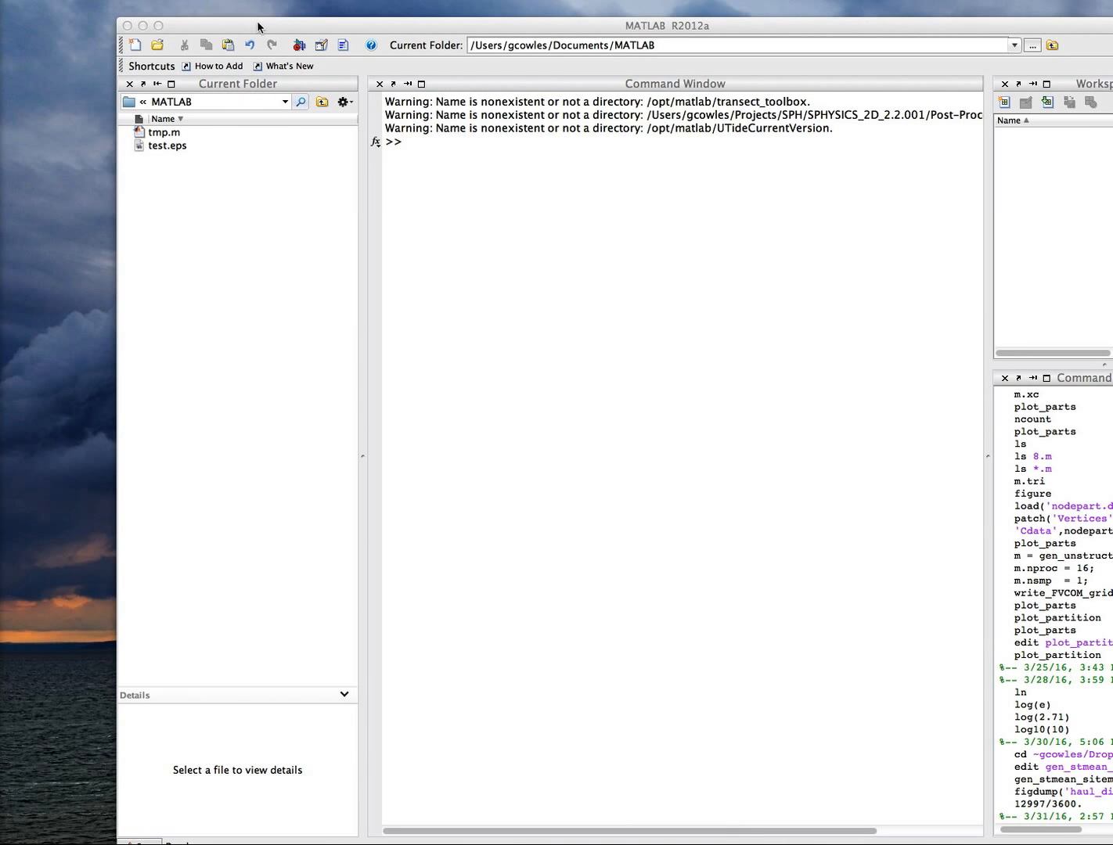
Display the current working directory in the MATLAB Command Window.
left_click_drag(187, 27, 153, 20)
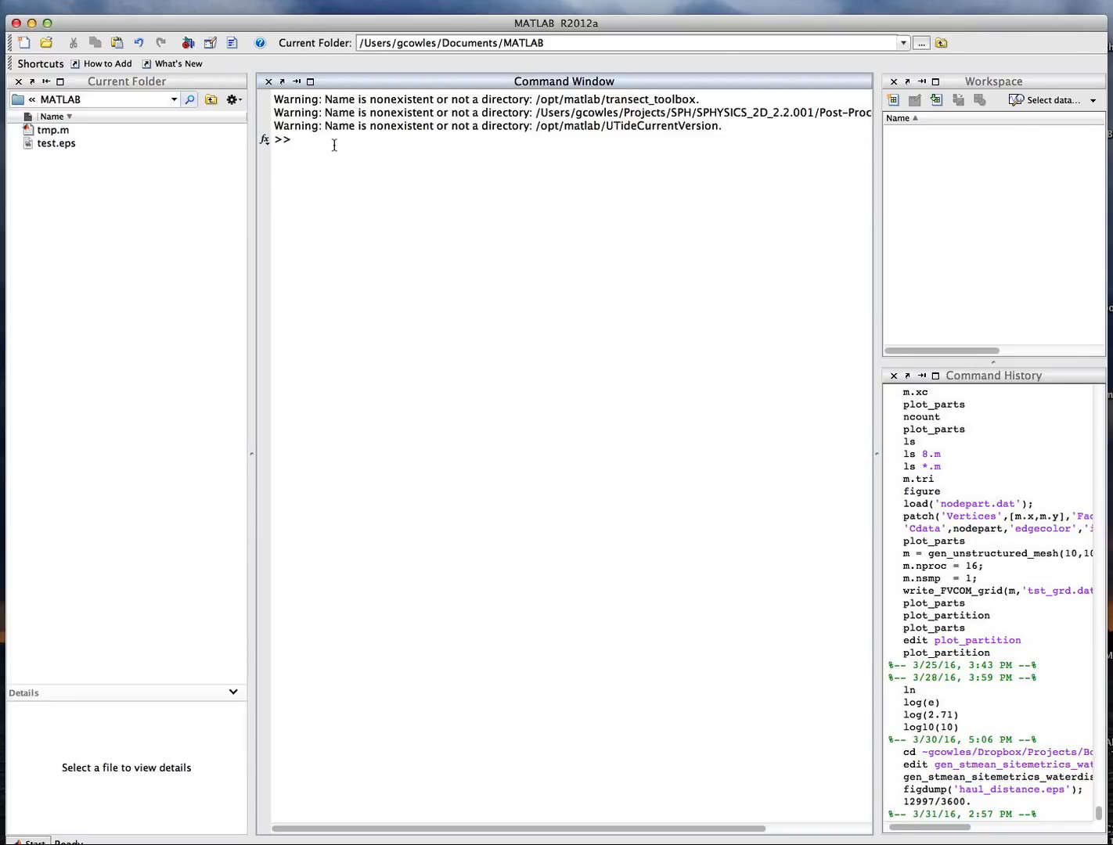
type("pwd")
key("Return")
Change the current folder to the user's Dropbox Documents/Courses/MNE490/MNE490_S2016 folder.
type("cd ")
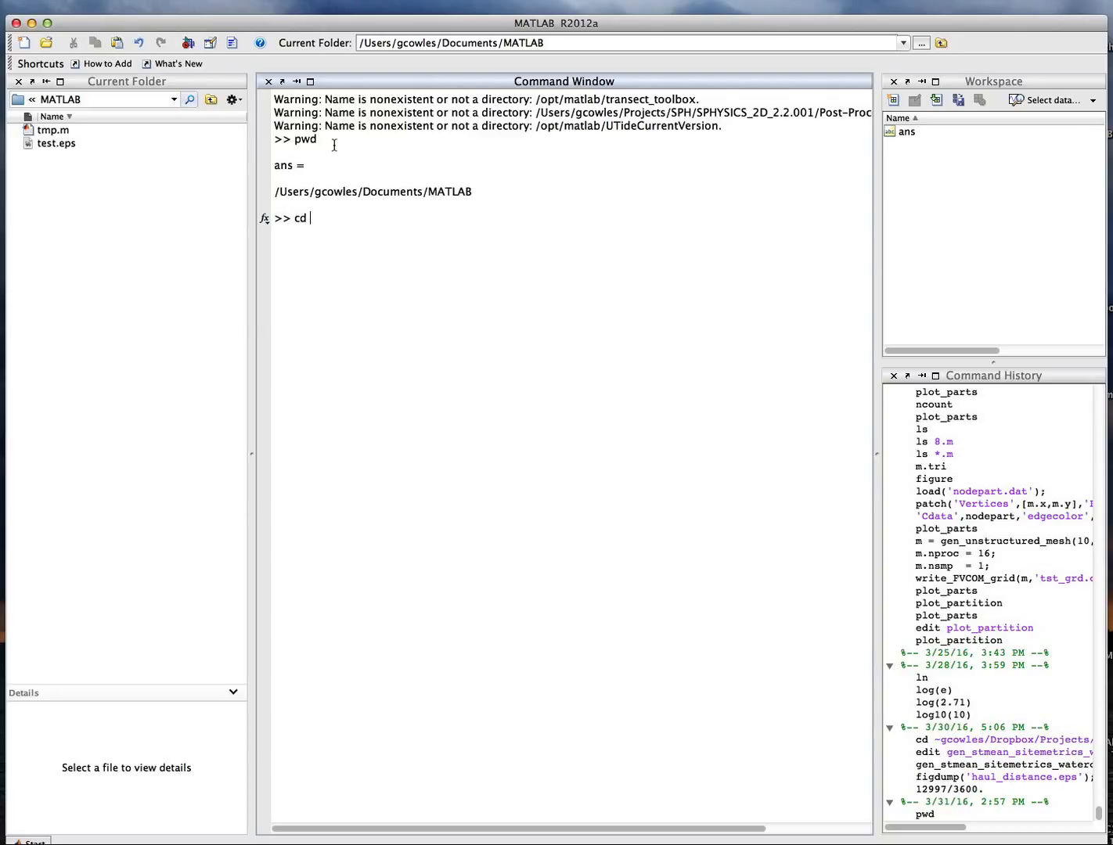
type("~gcolw")
key("BackSpace")
key("BackSpace")
key("BackSpace")
key("BackSpace")
type("cowles/Dropbox/Doc")
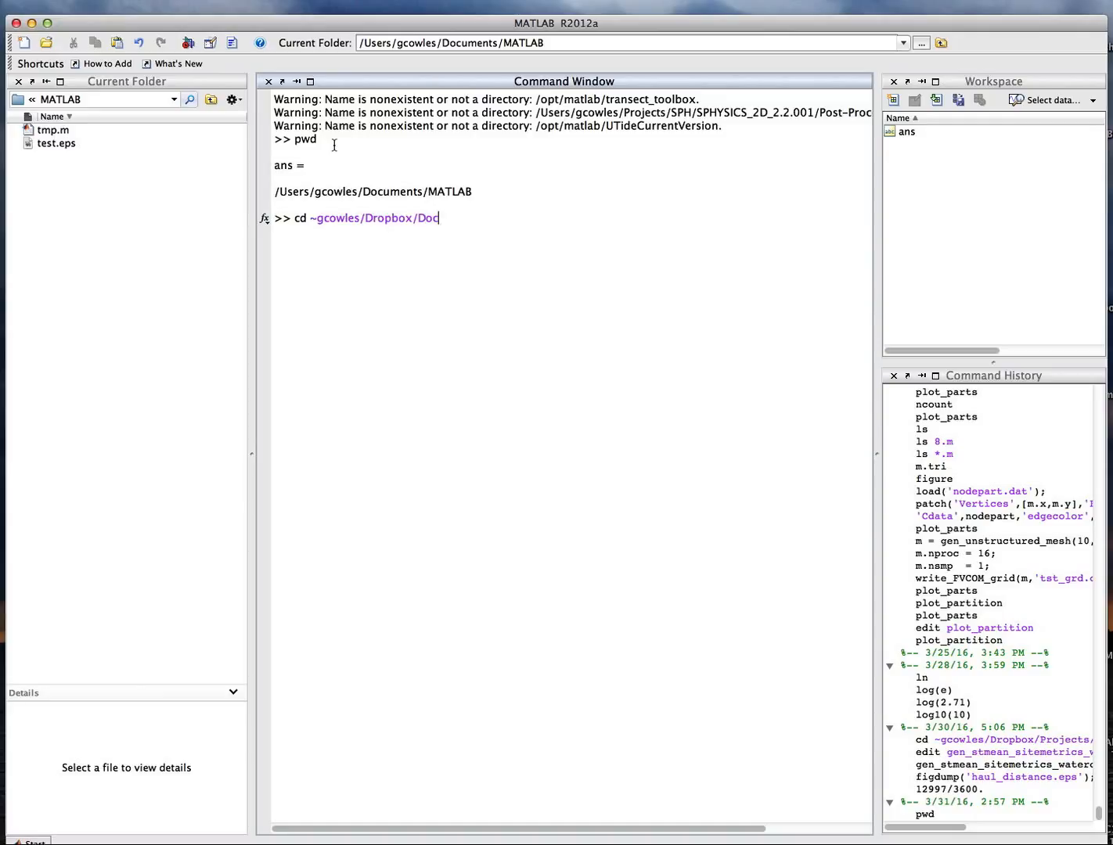
type("uments/Courses/MN")
key("Tab")
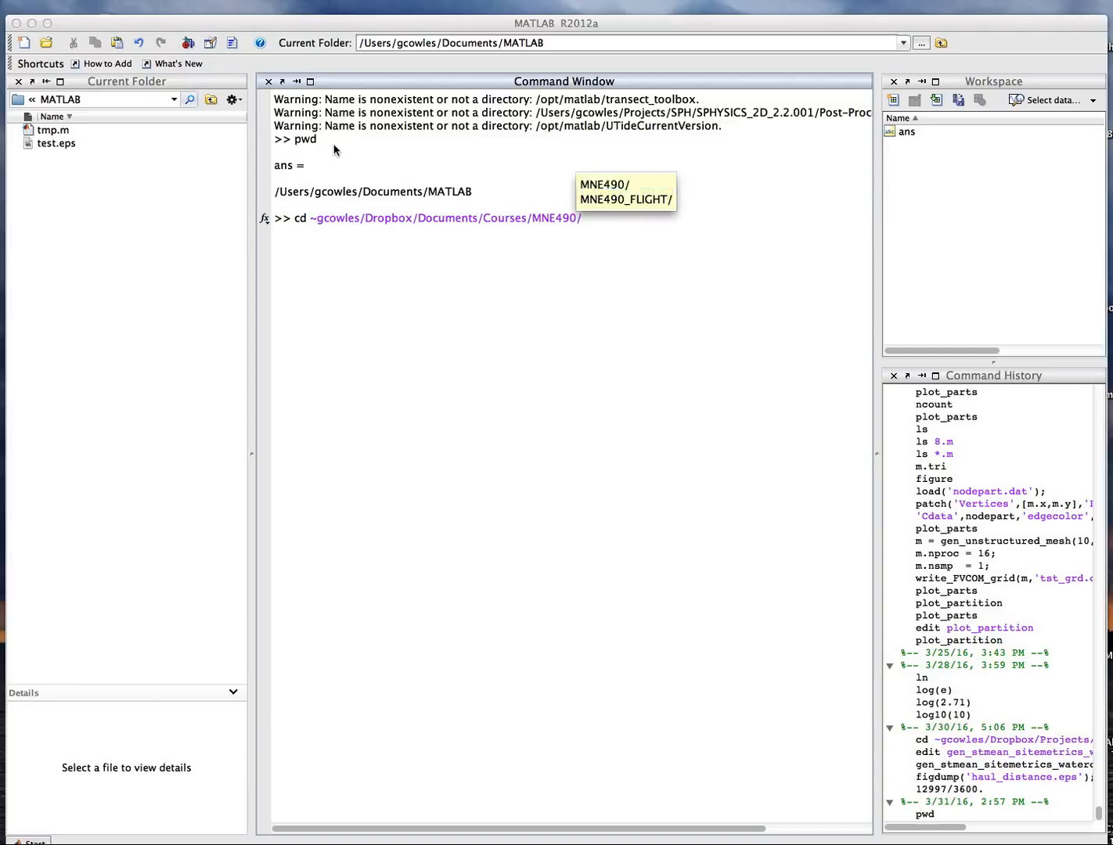
type("MNE4")
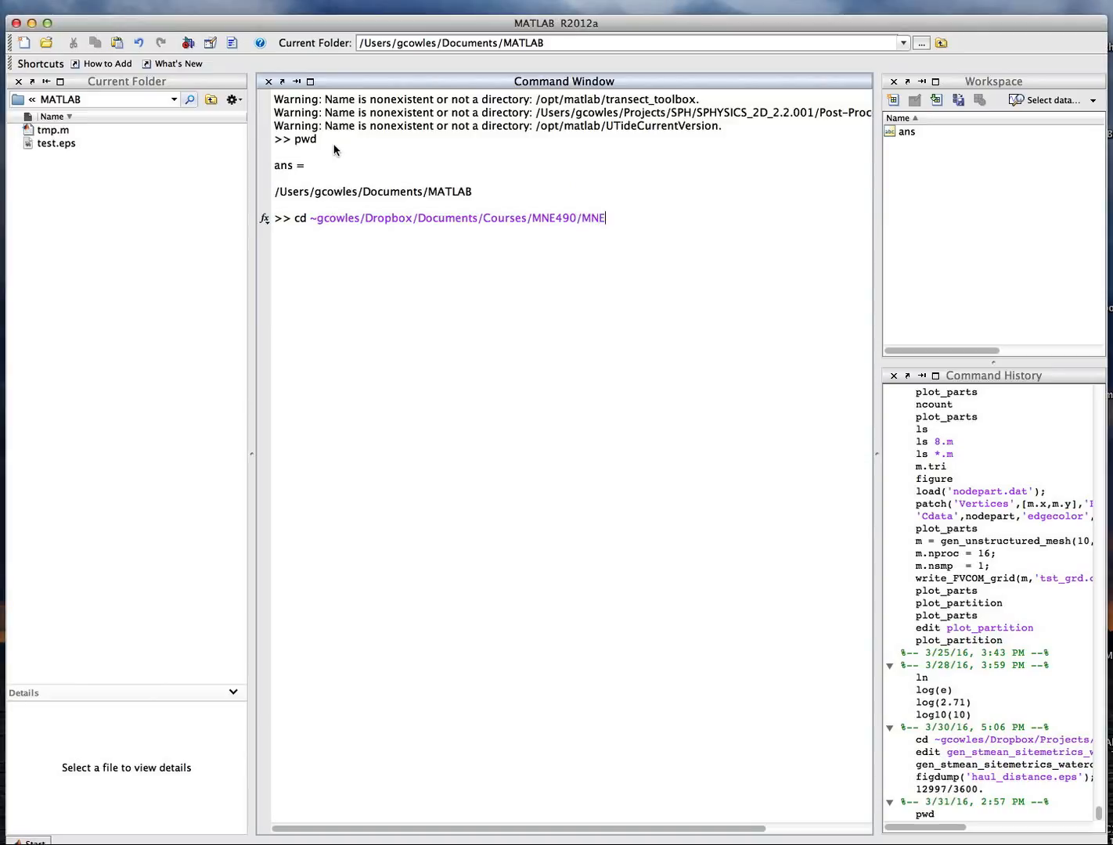
key("Tab")
key("BackSpace")
key("BackSpace")
key("Tab")
key("BackSpace")
key("BackSpace")
type("6/")
key("Return")
Change into the Matlab subfolder and list its contents.
type("cd Matl")
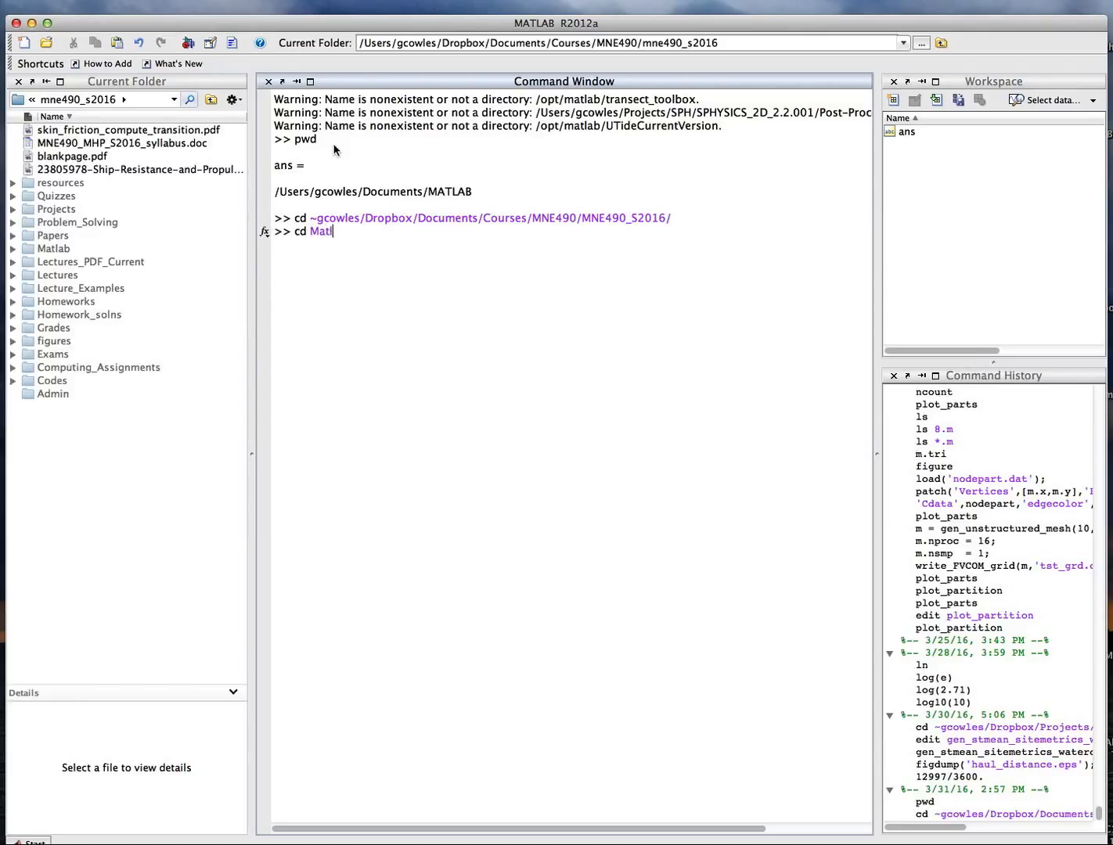
key("Tab")
key("Return")
type("ls")
key("Return")
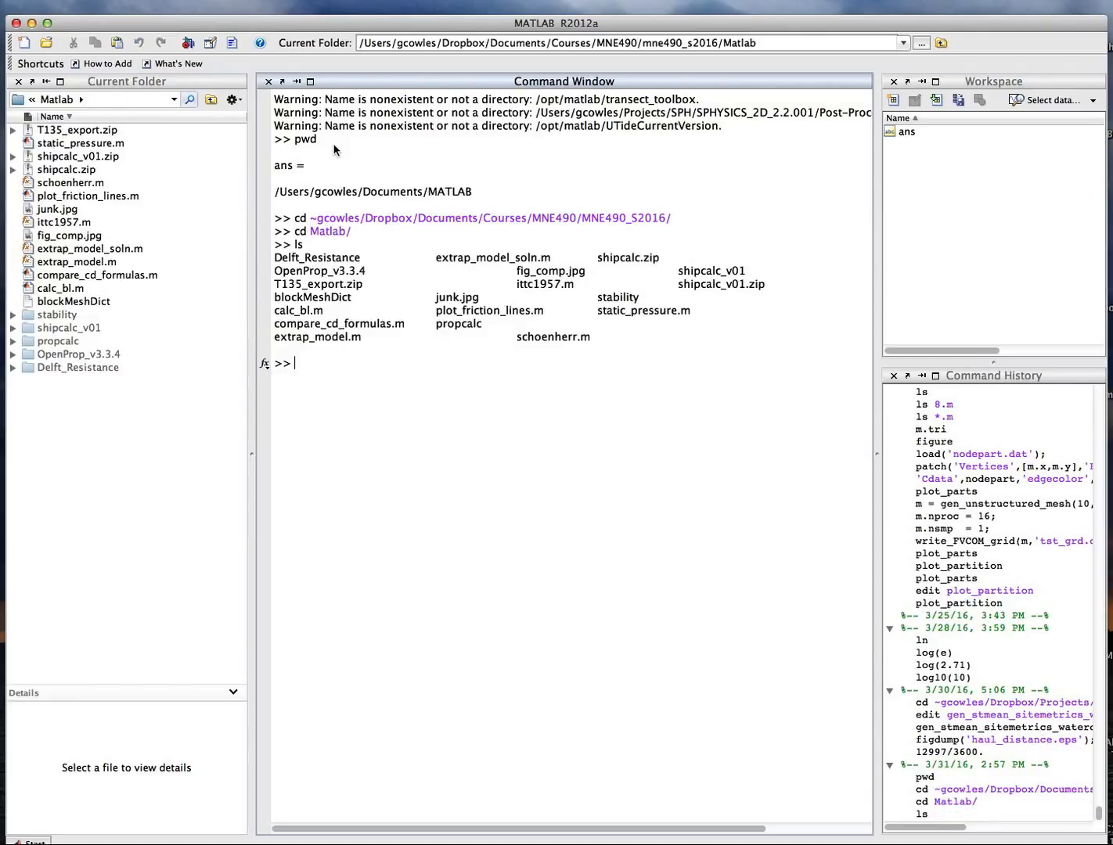
Change into the OpenProp_v3.3.4 folder and display the working directory.
type("cd Op")
key("Tab")
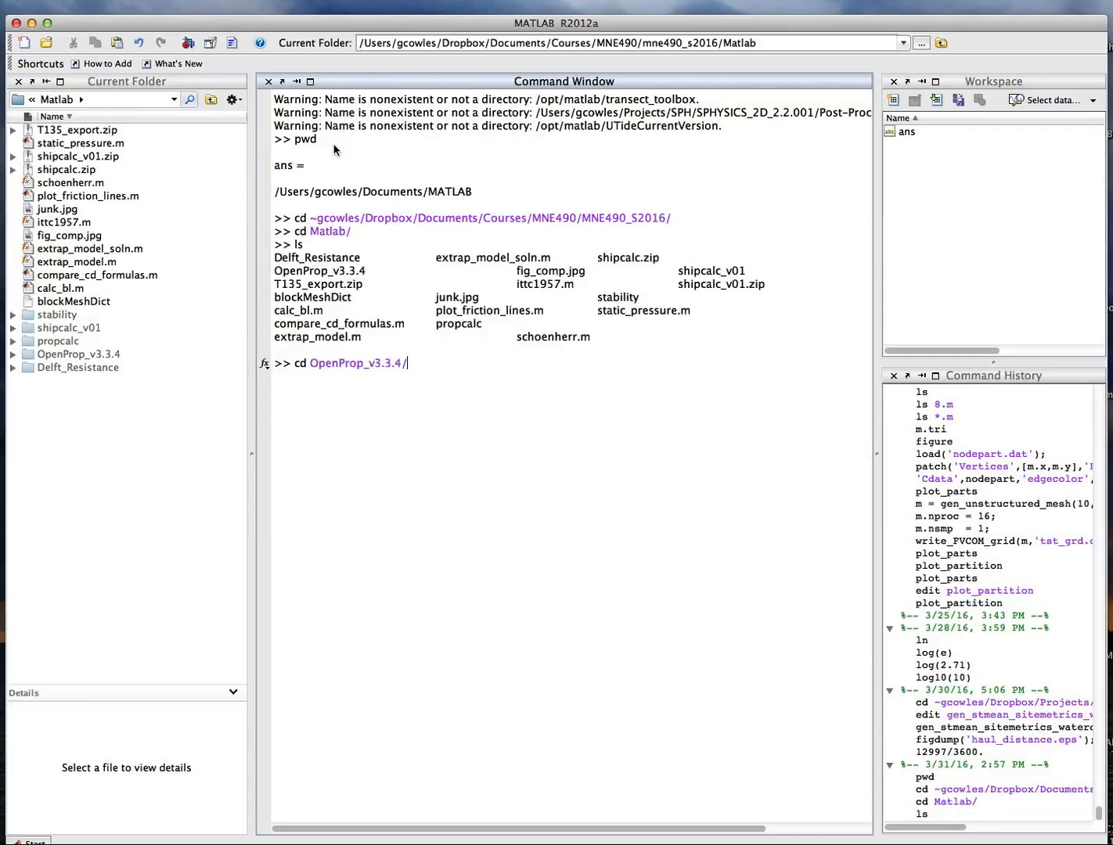
key("Return")
type("pwd")
key("Return")
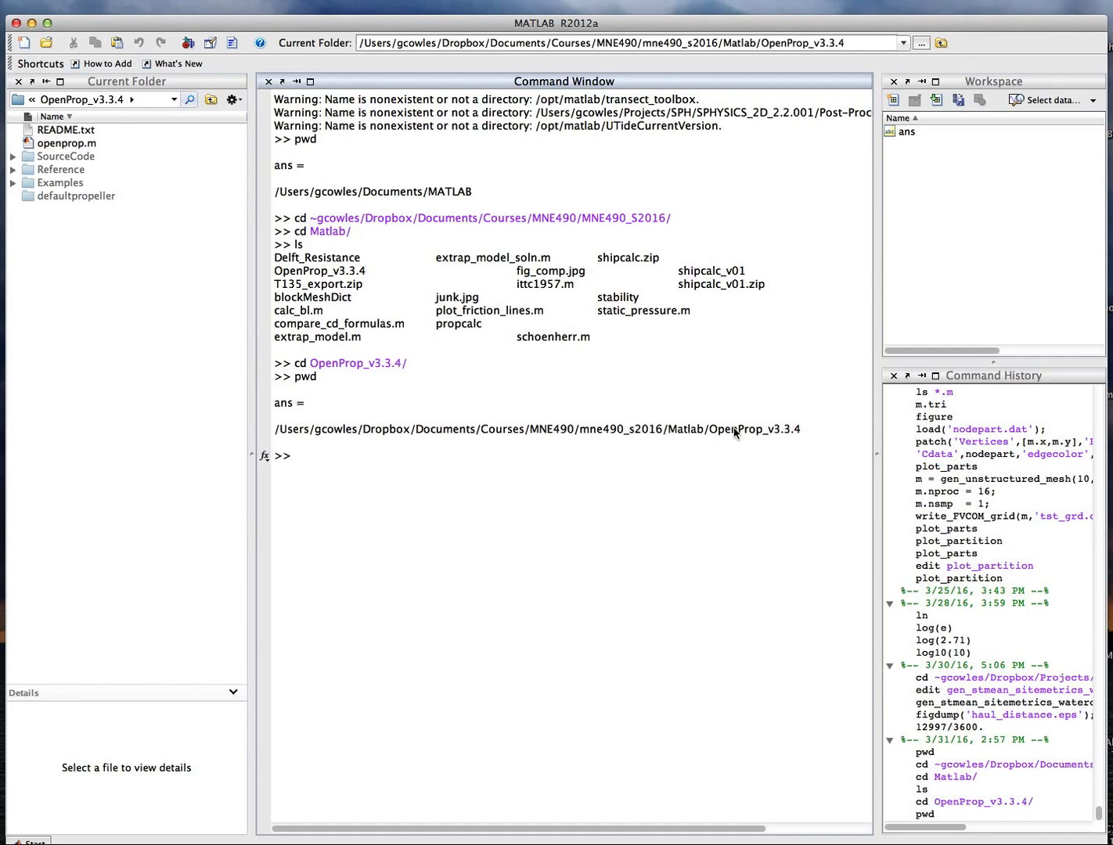
List the OpenProp_v3.3.4 folder contents and highlight the openprop.m file.
left_click_drag(708, 428, 798, 431)
type("ls")
key("Return")
left_click_drag(595, 483, 670, 481)
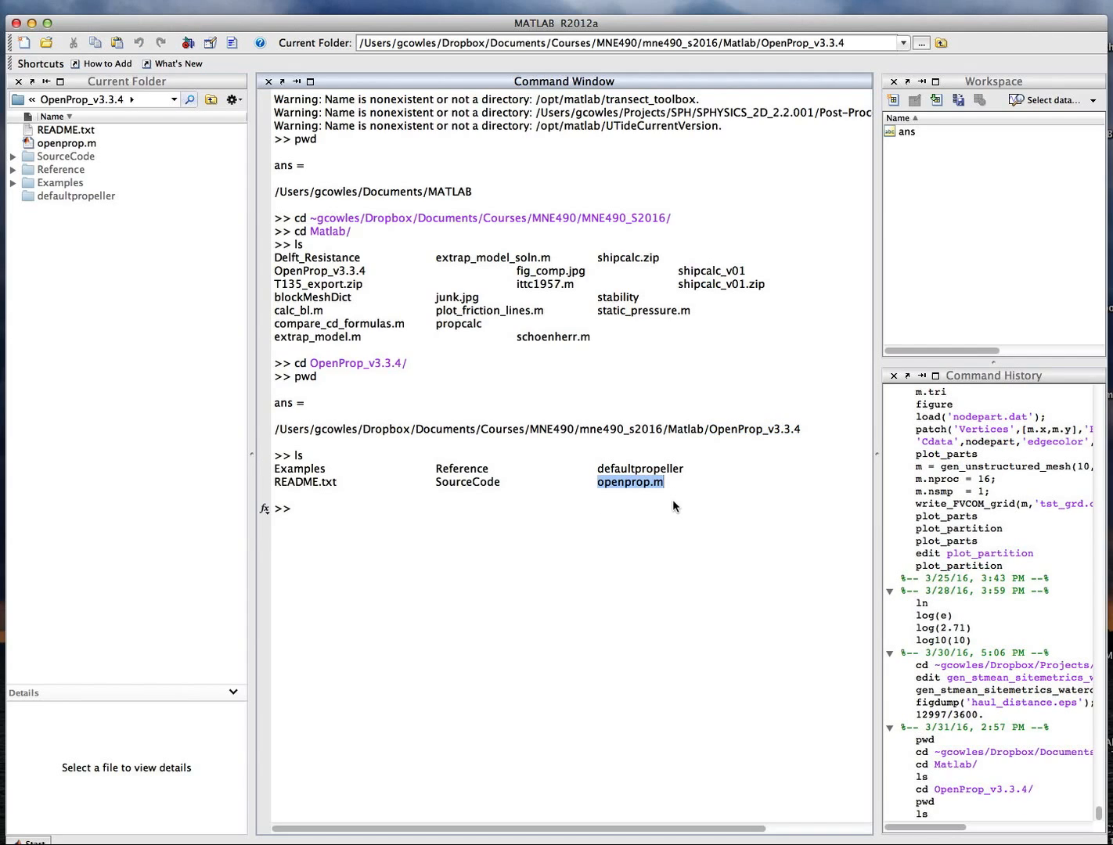
Run openprop from the Command Window to launch the OpenProp GUI.
left_click(309, 508)
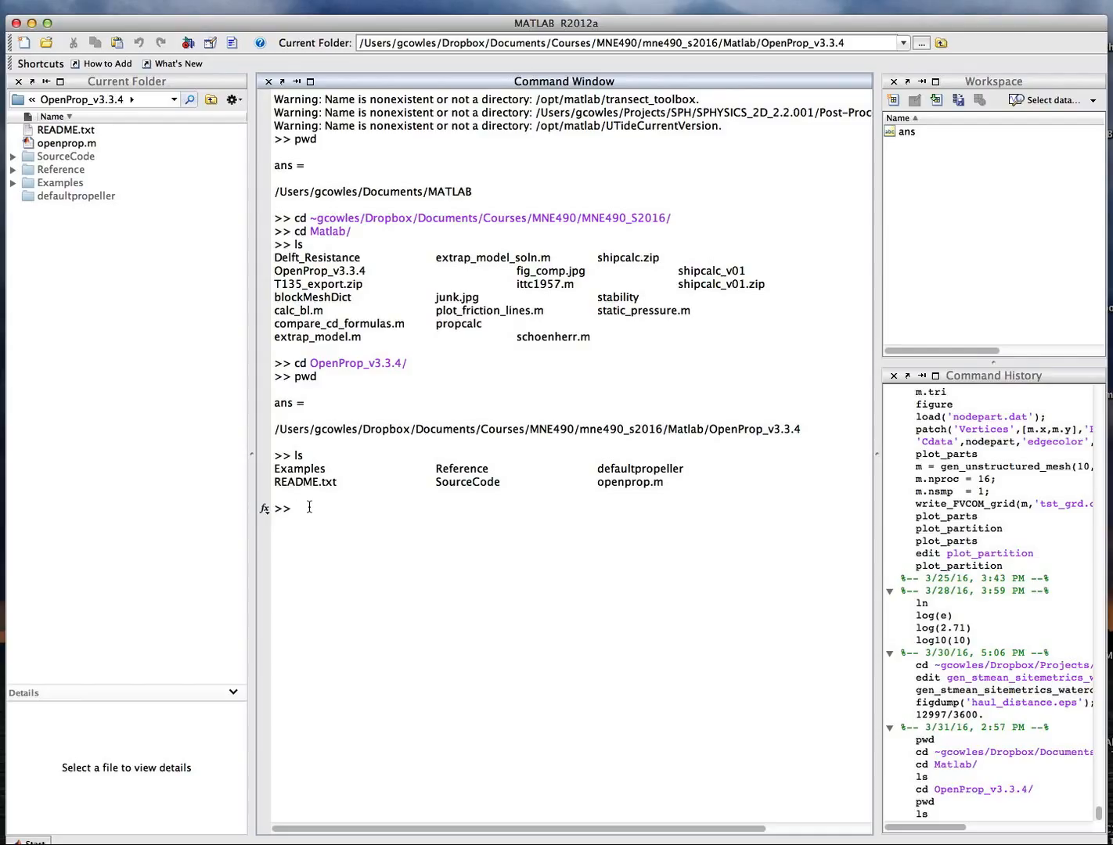
type("openprop")
key("Return")
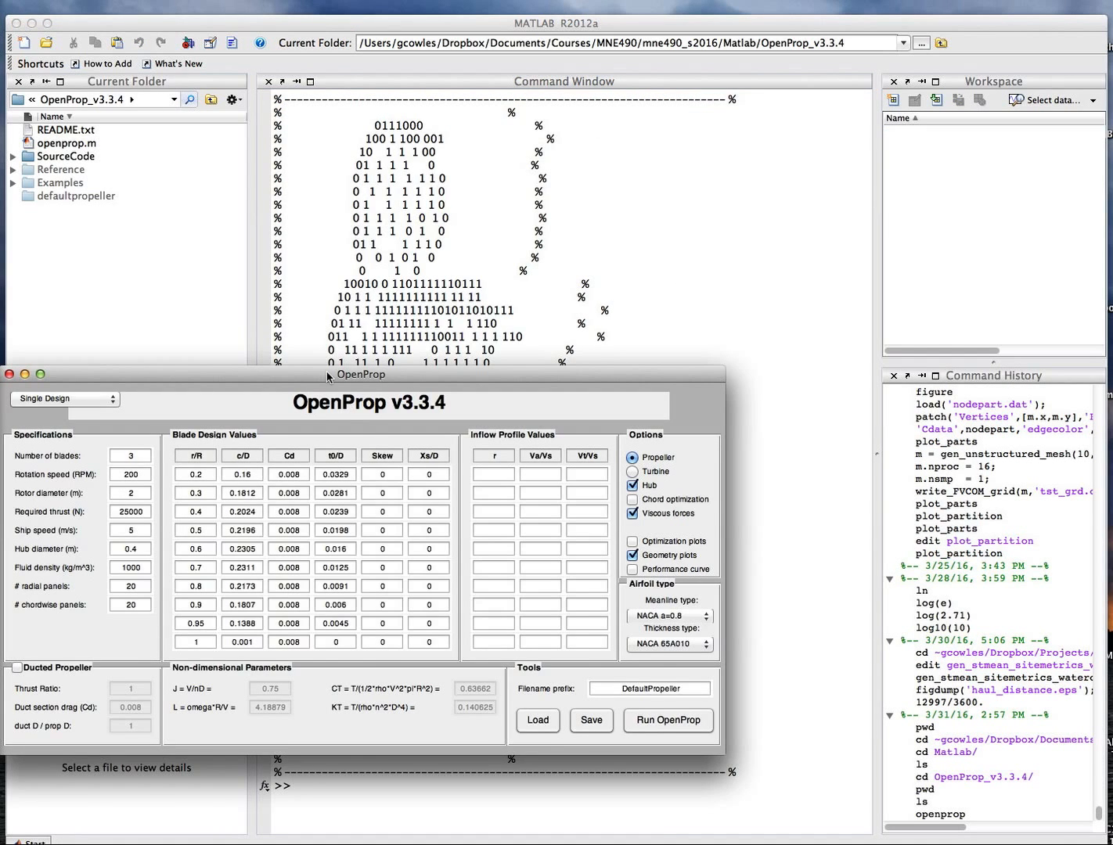
left_click_drag(326, 376, 428, 278)
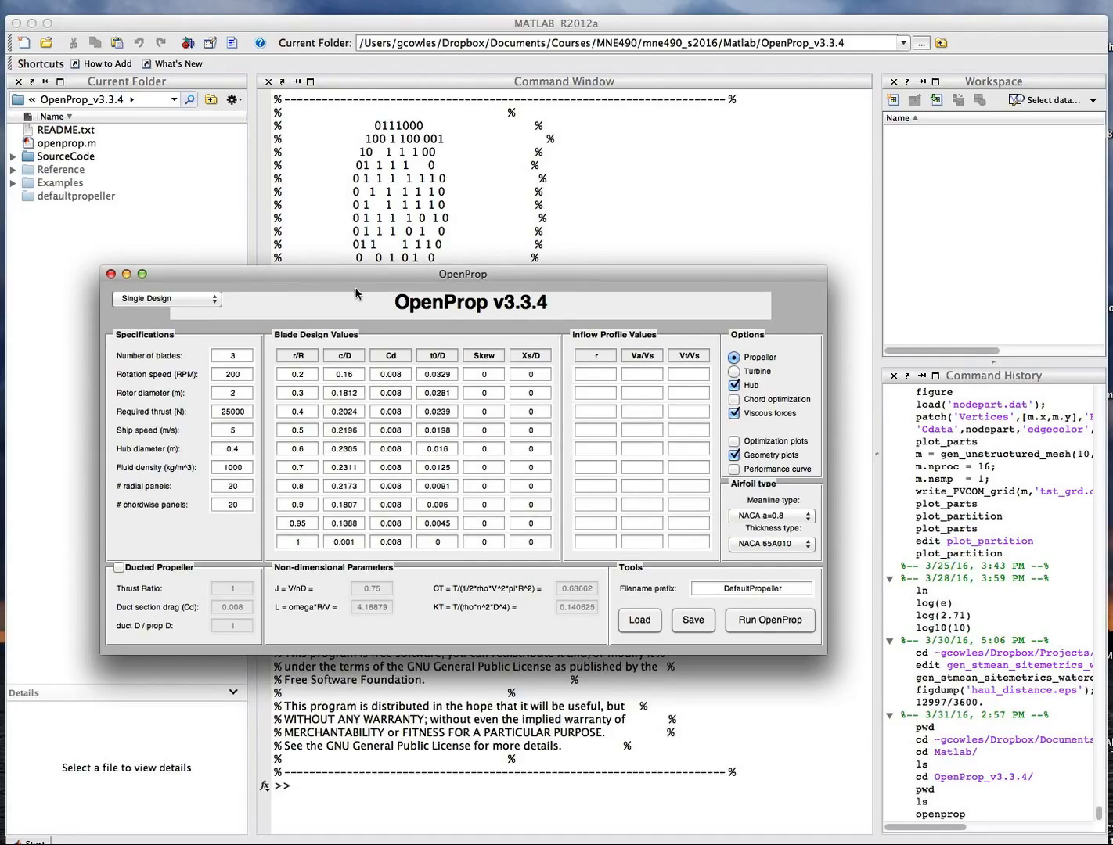
Set the number of blades to 4, rotation speed to 120 RPM, and rotor diameter to 4 m.
double_click(230, 358)
type("4")
left_click(239, 374)
double_click(239, 374)
type("120")
double_click(240, 393)
type("4")
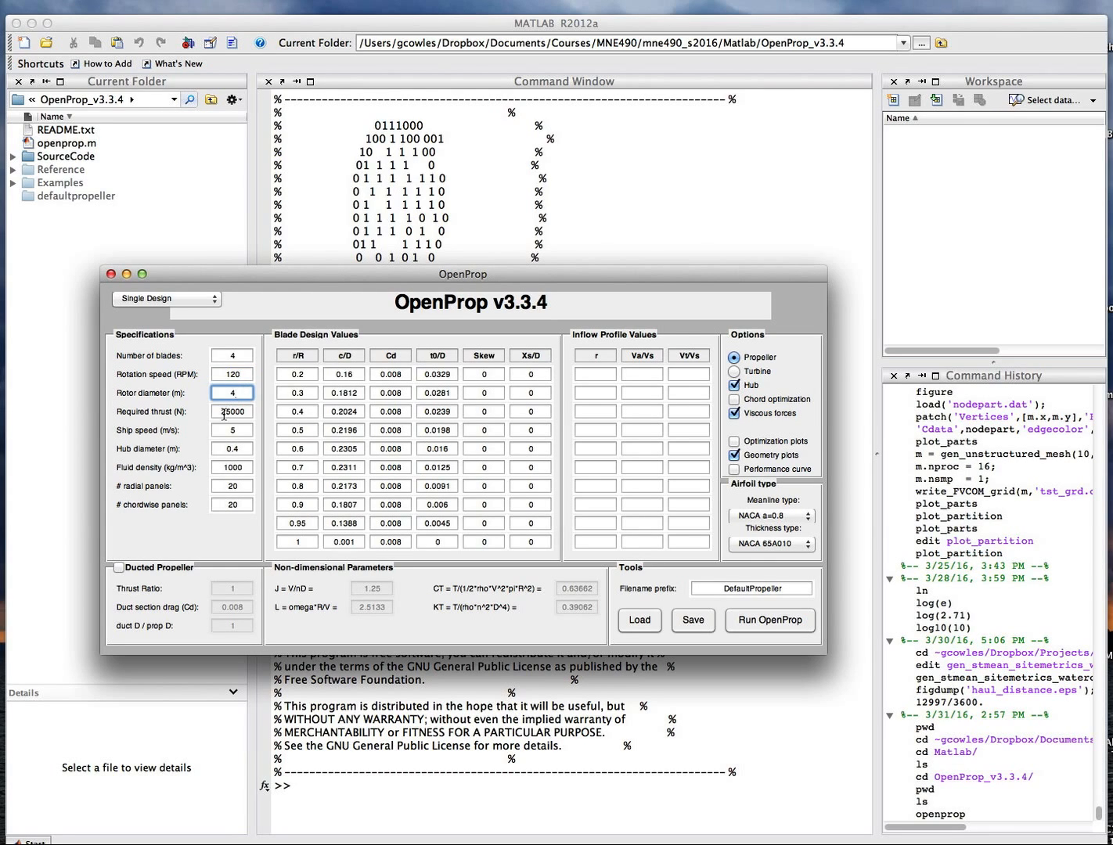
Set the required thrust to 30000 N and select the hub diameter value.
double_click(246, 411)
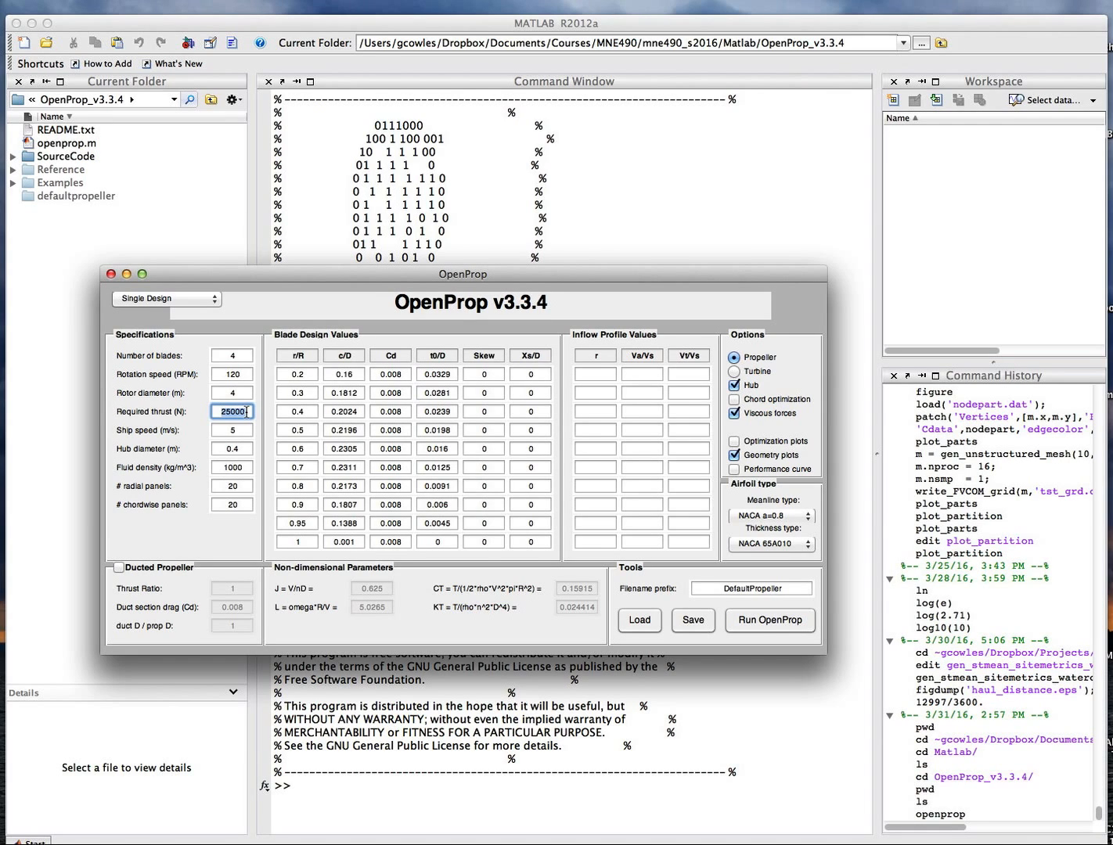
type("30000")
left_click(238, 429)
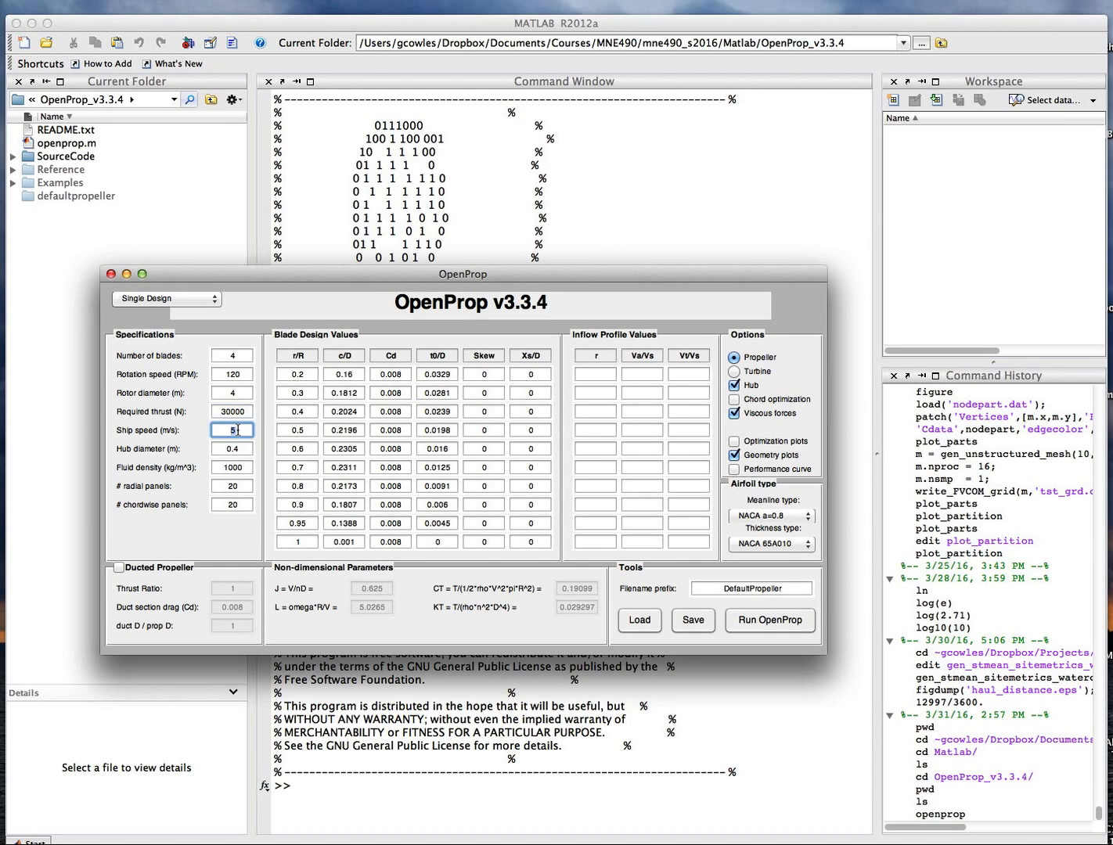
left_click(220, 449)
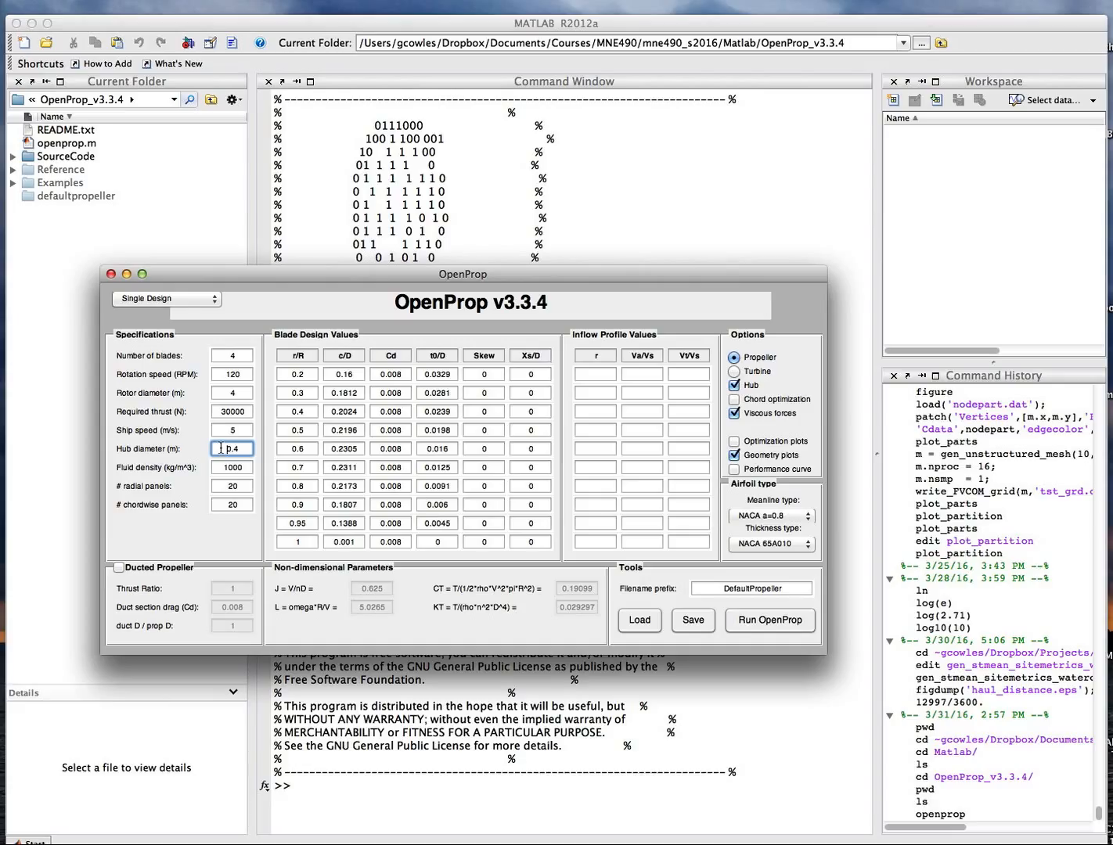
left_click_drag(221, 448, 257, 447)
left_click(225, 447)
double_click(225, 447)
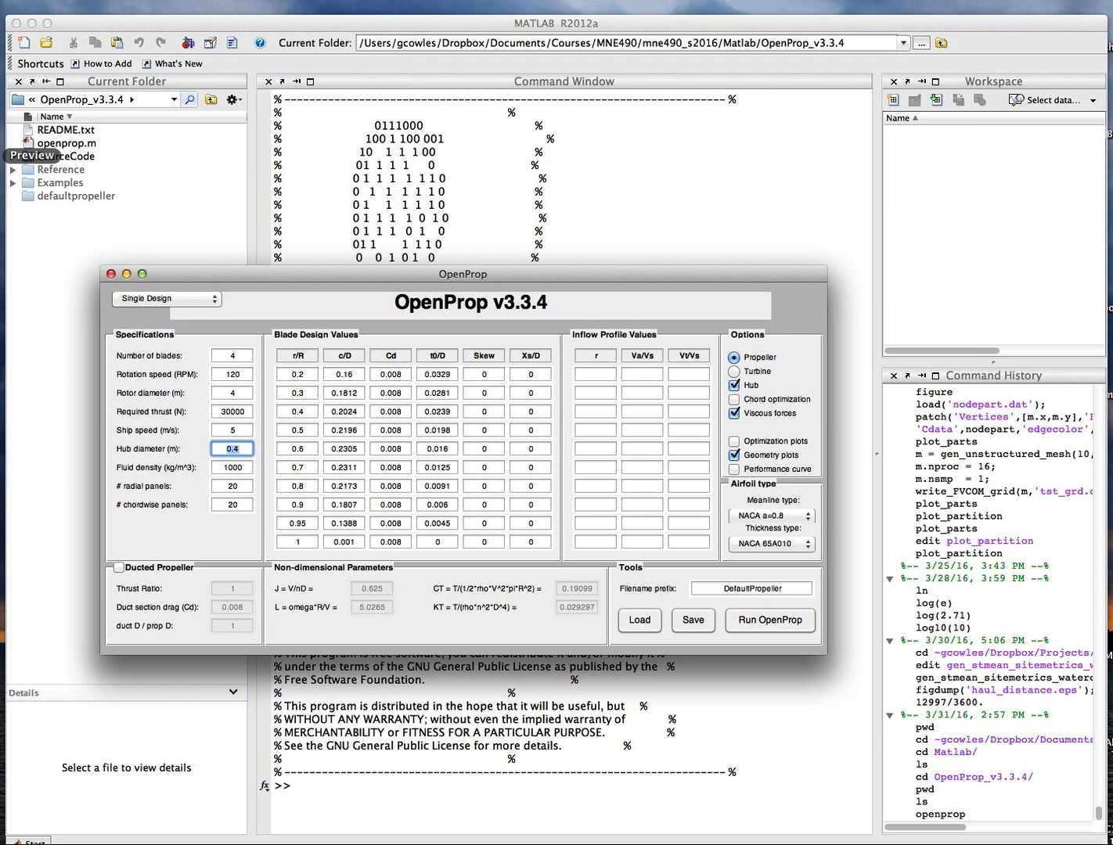
Open a new terminal, start Python, and compute .17*4.
left_click(5, 28)
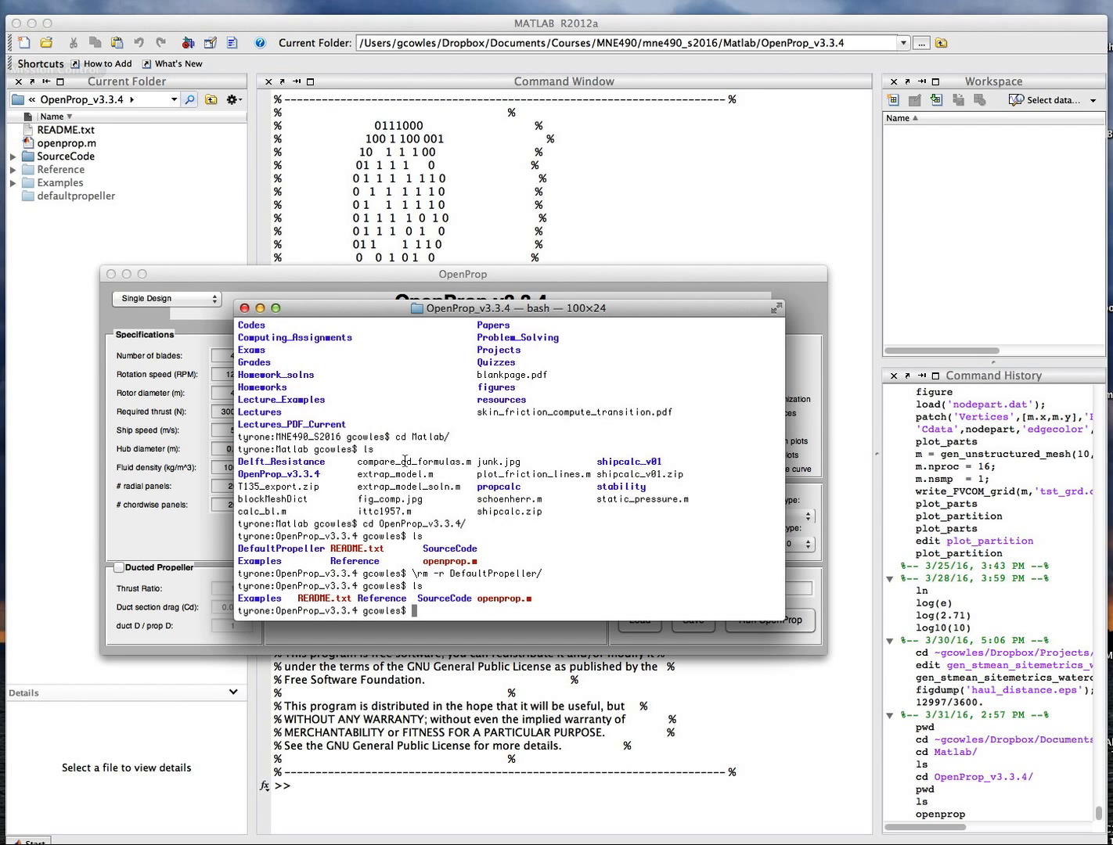
left_click(244, 308)
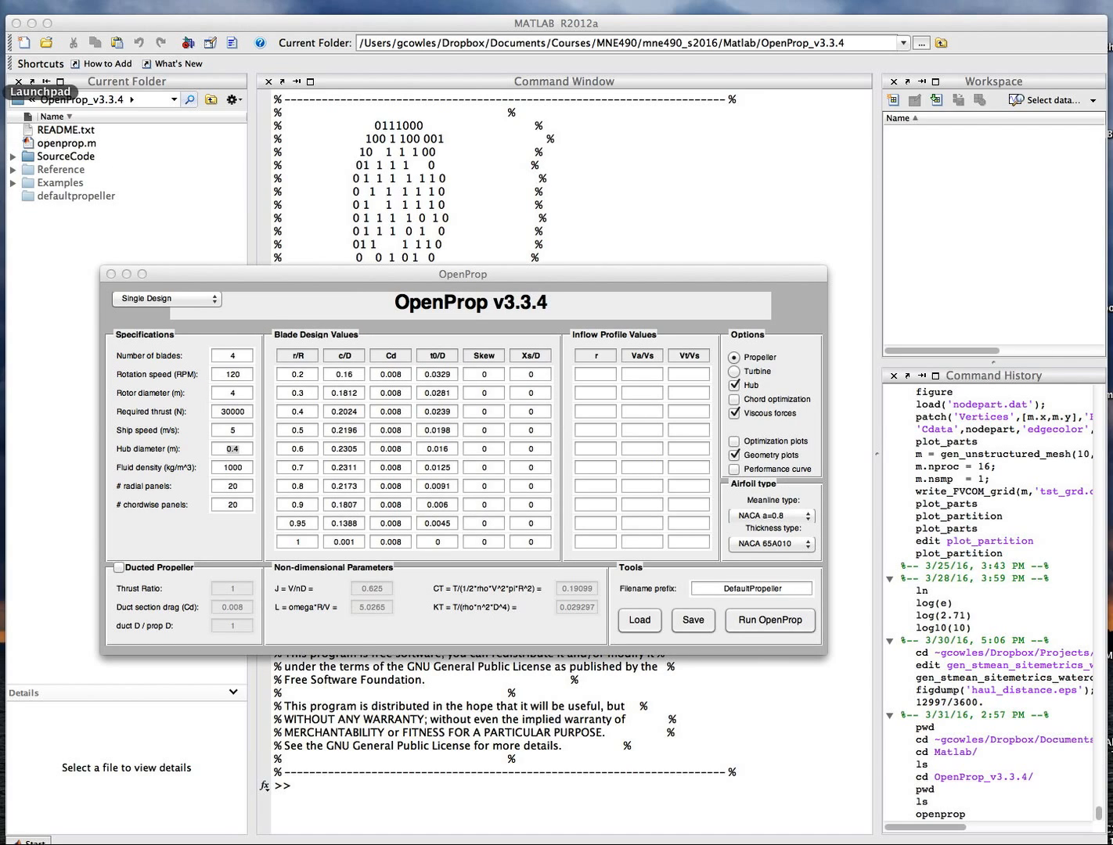
left_click(5, 28)
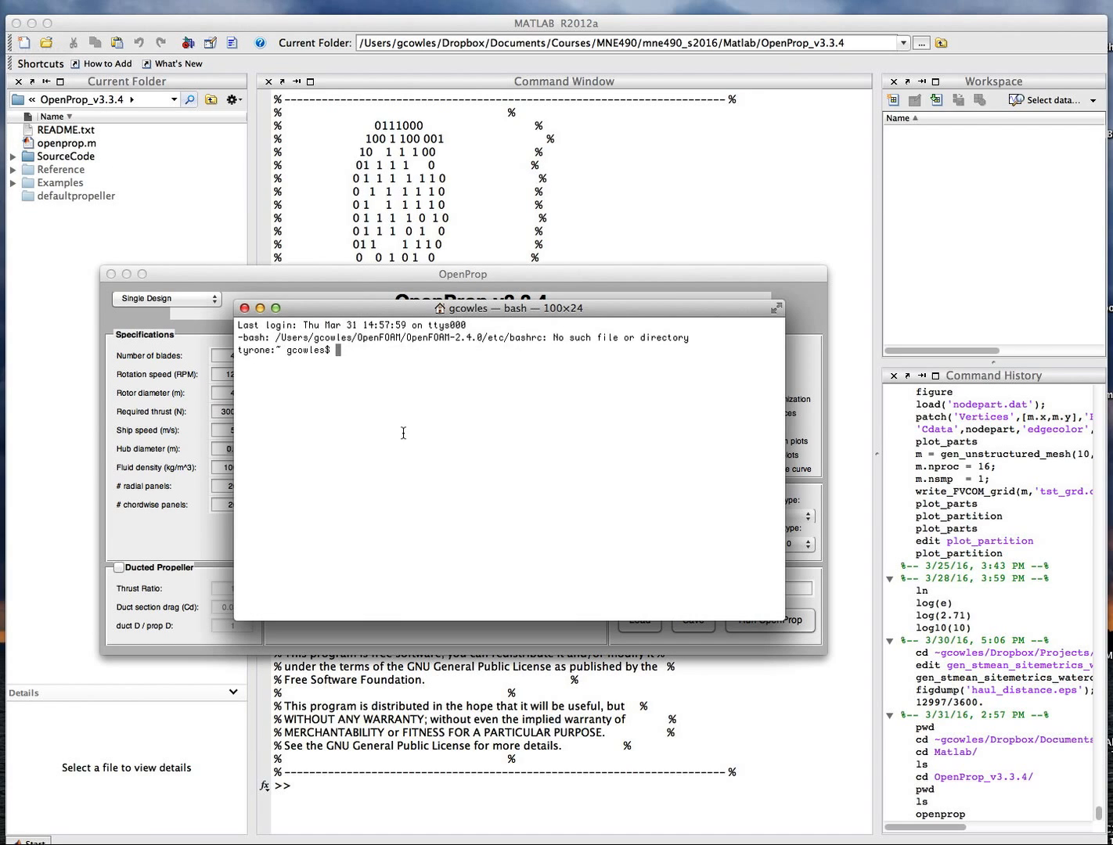
type("python")
key("Return")
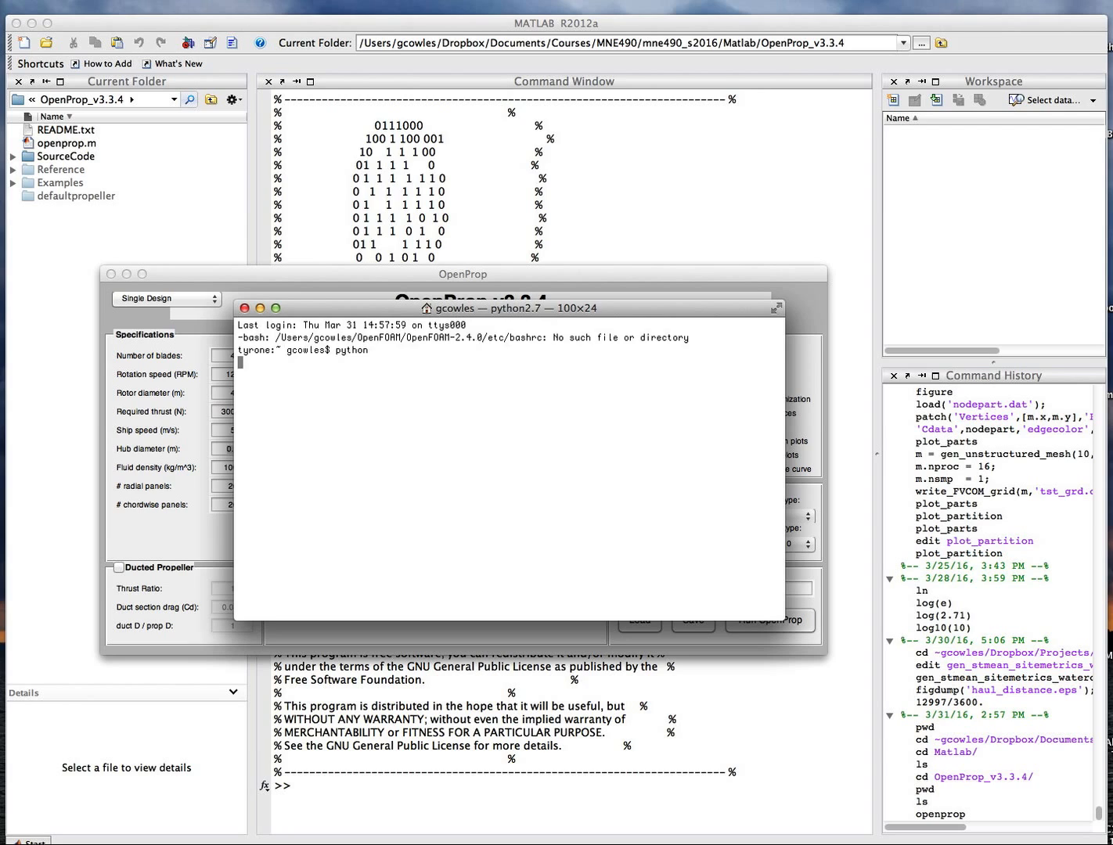
type(".17*4")
key("Return")
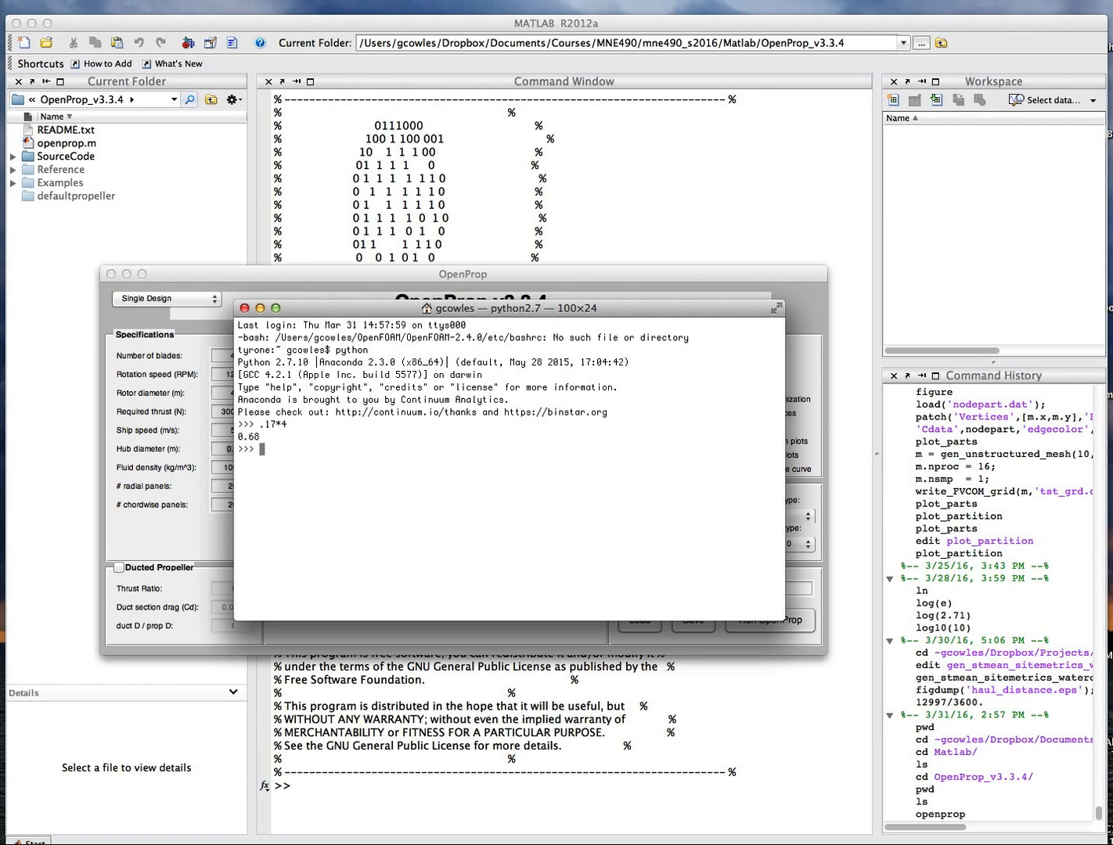
Minimize the terminal, then set hub diameter to 0.68 m and fluid density to 1025 kg/m^3.
left_click(261, 310)
left_click(233, 450)
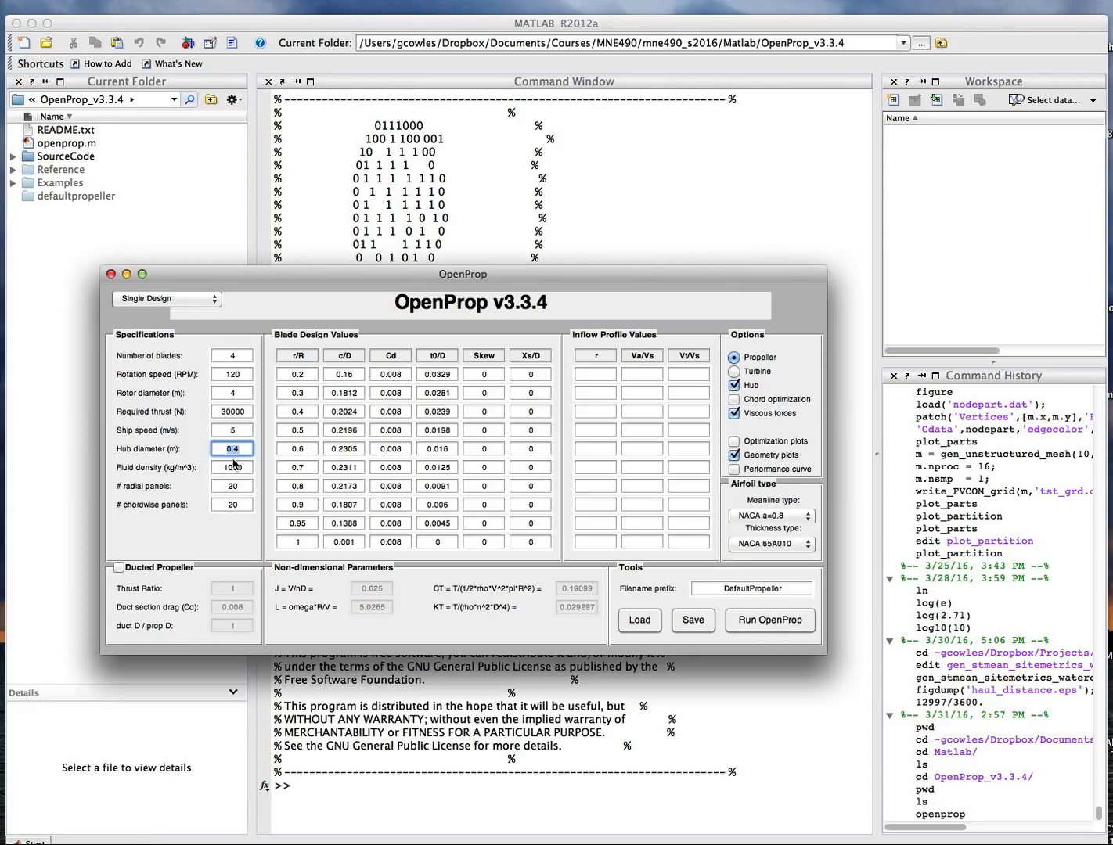
type("0.68")
key("Tab")
type("1025")
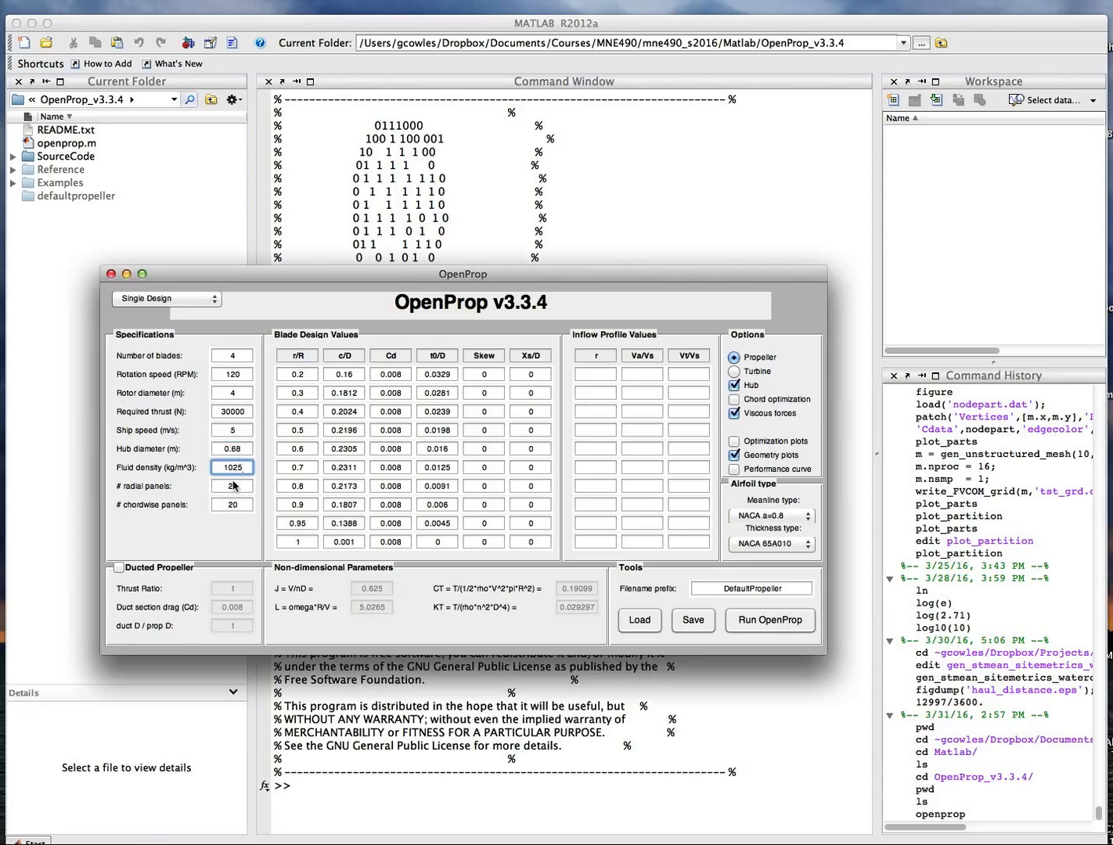
Inspect the radial and chordwise panel count fields in the OpenProp window.
left_click(239, 486)
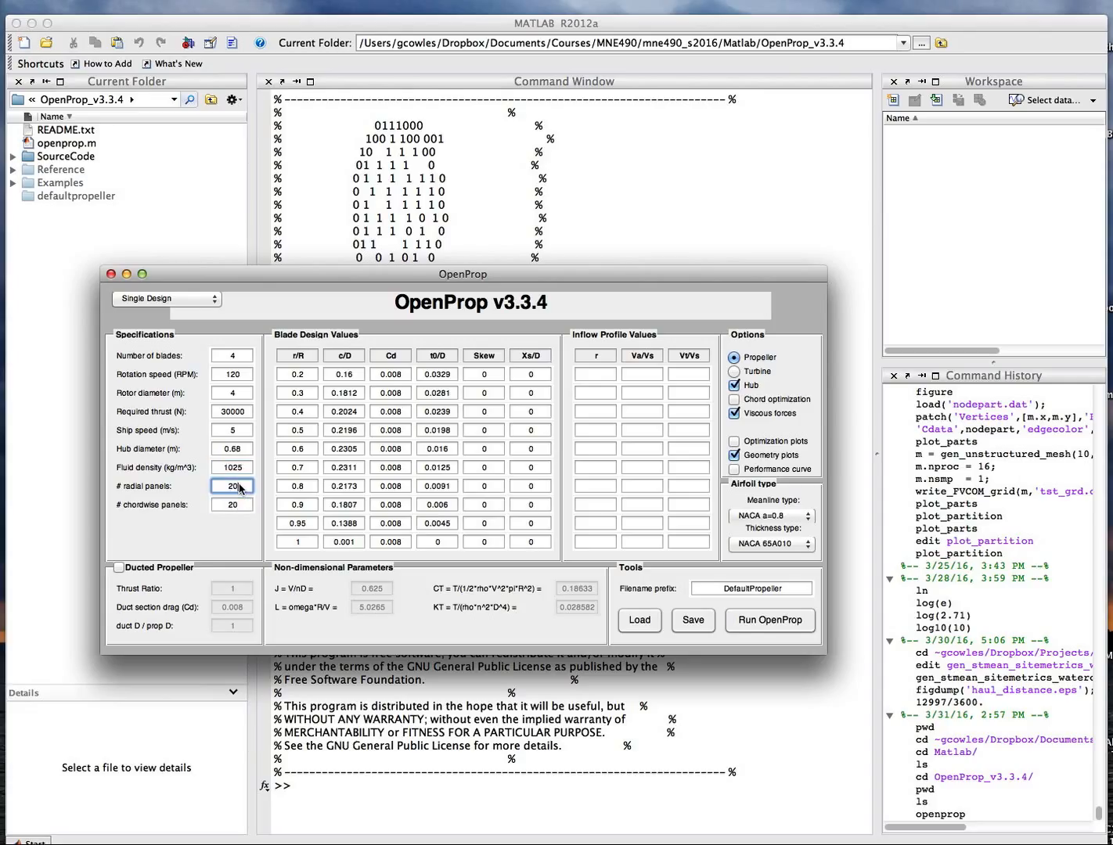
left_click(239, 501)
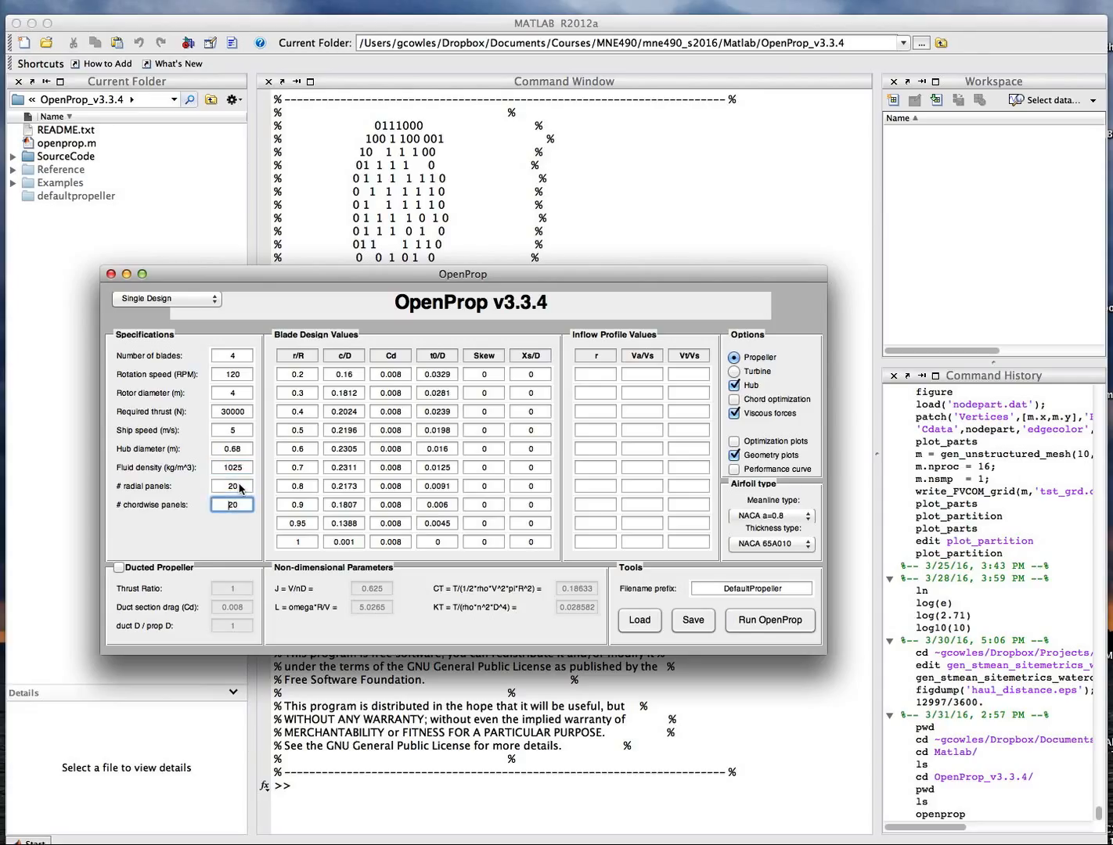
left_click(240, 483)
left_click(238, 507)
left_click(239, 486)
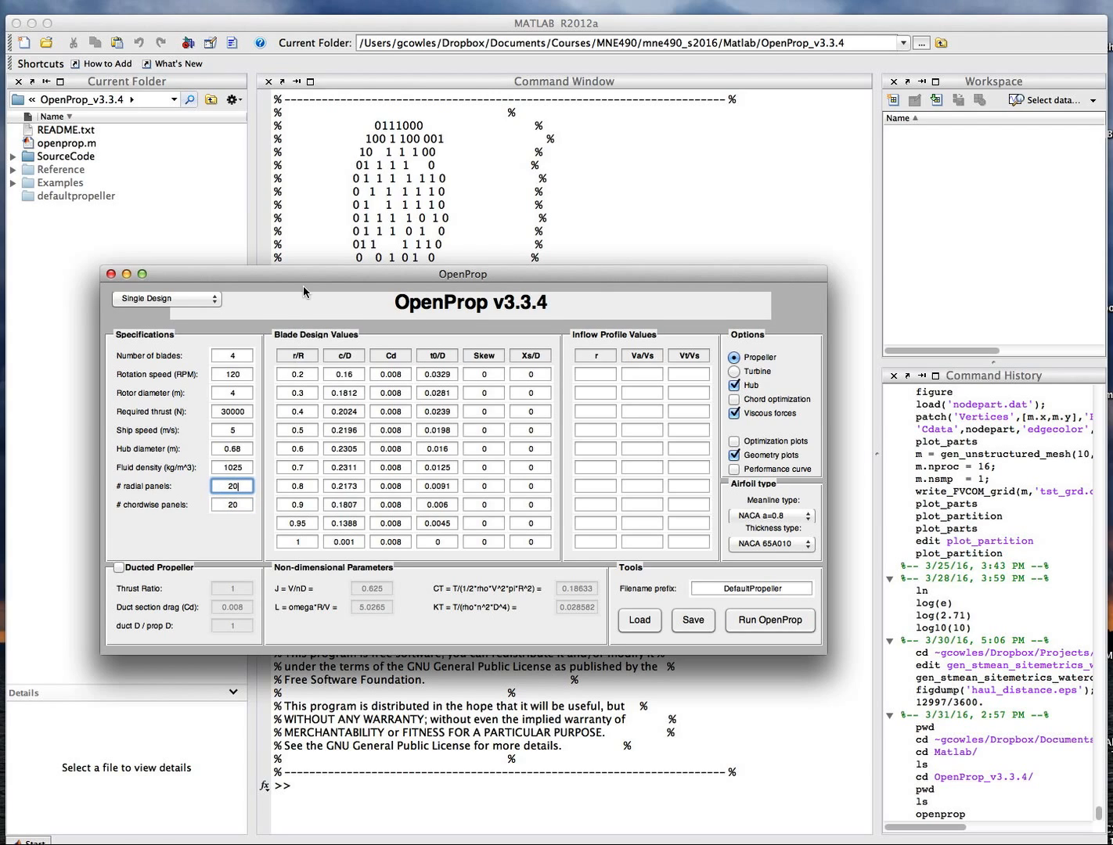
left_click_drag(306, 275, 340, 237)
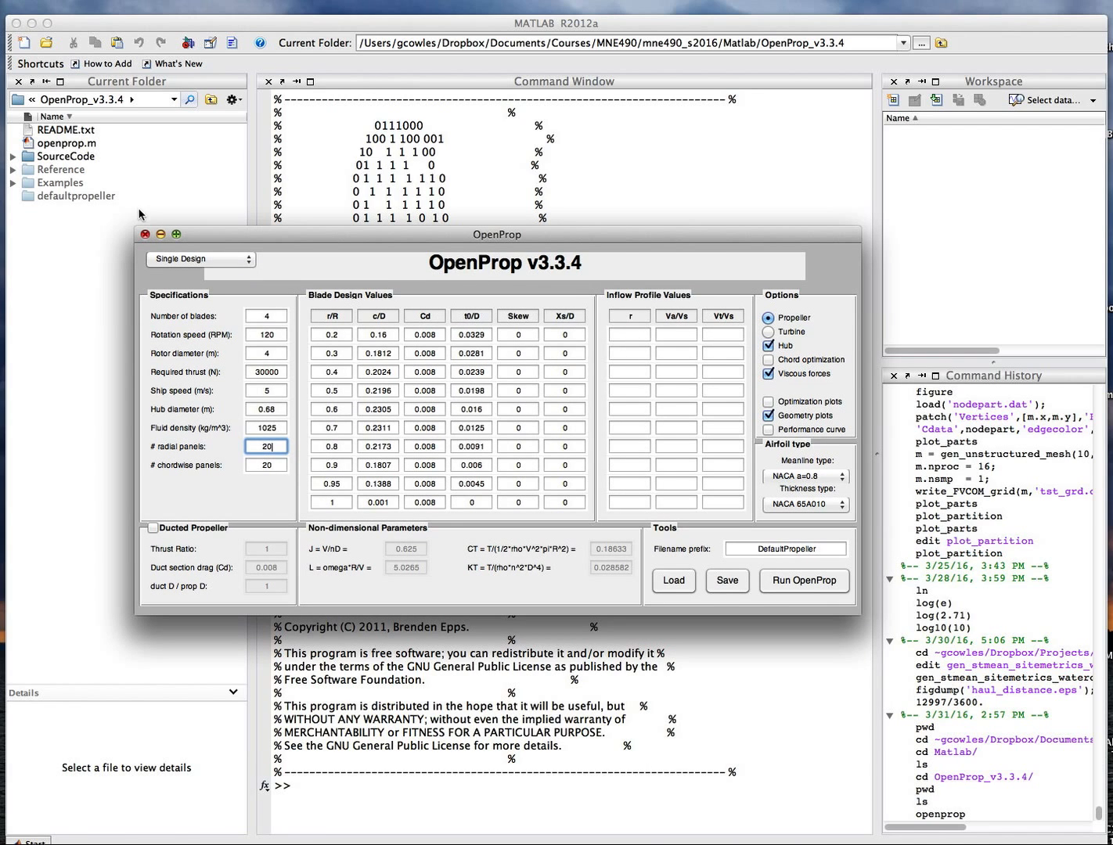
left_click(4, 109)
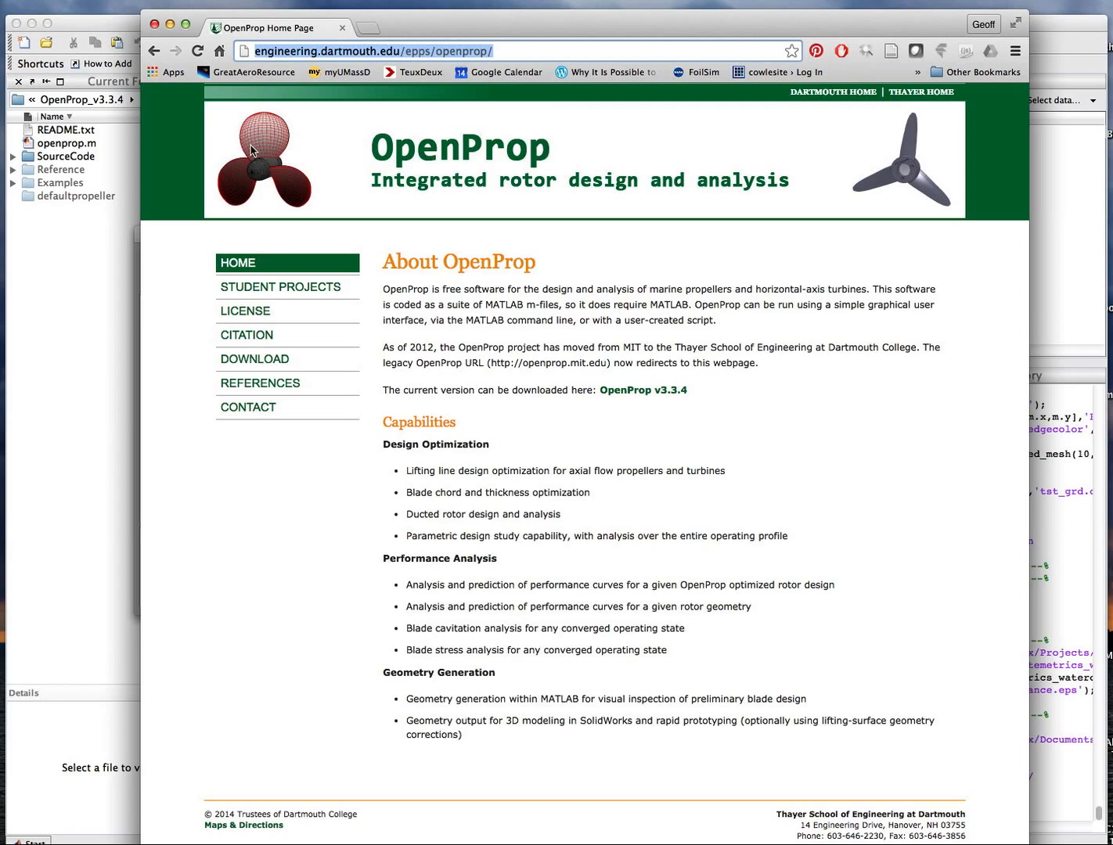
left_click(170, 25)
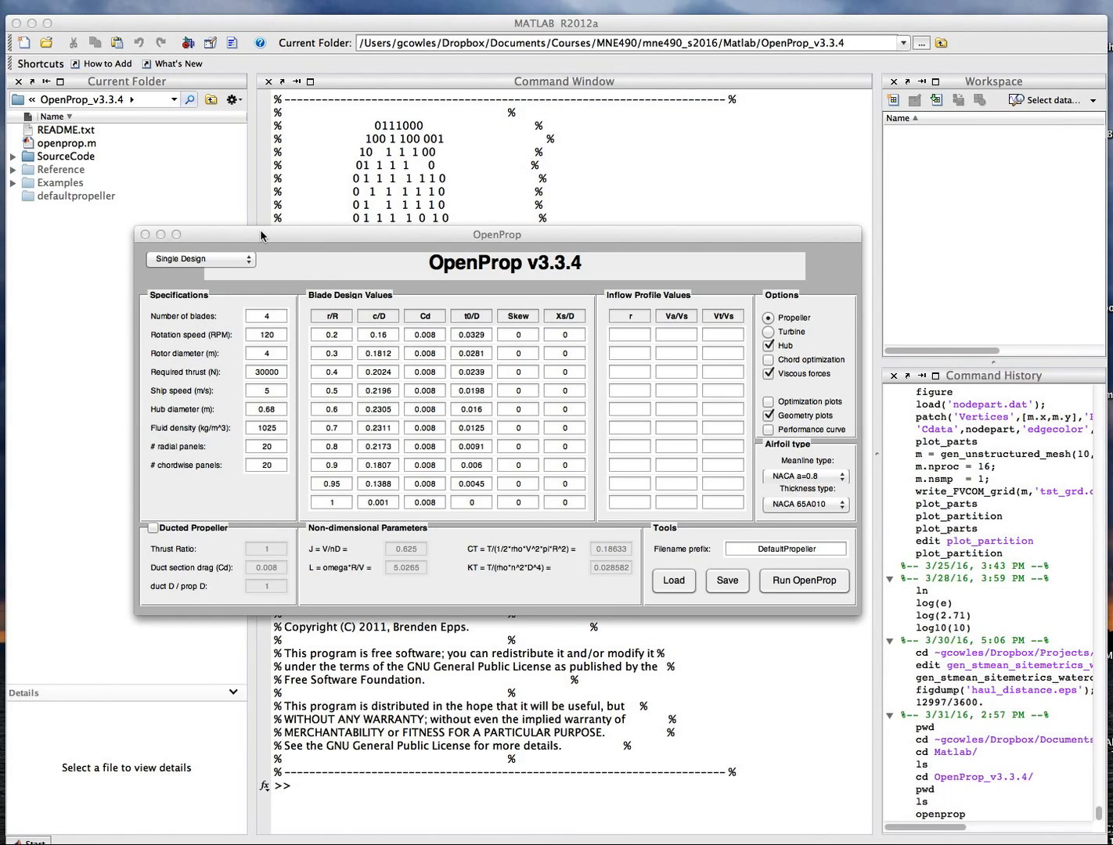
left_click_drag(260, 231, 241, 232)
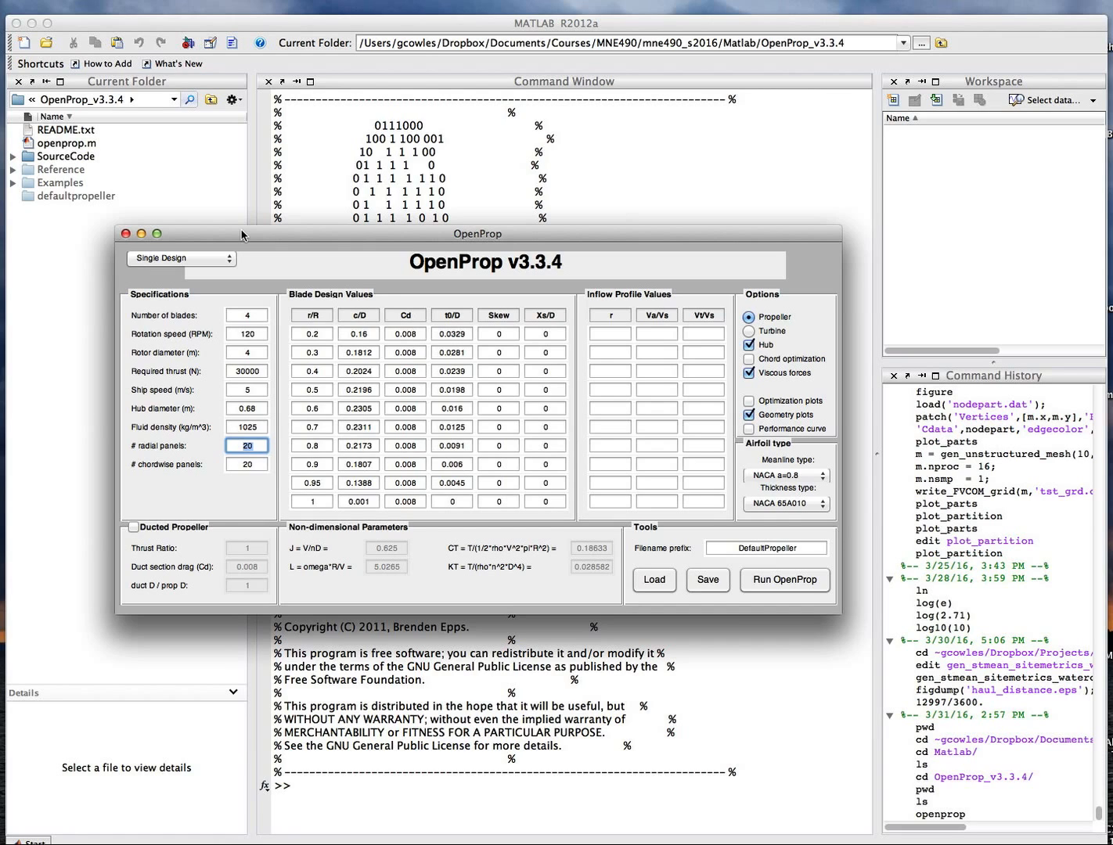
Inspect the blade design values table, checking the c/D and Cd entries along the radius.
left_click_drag(241, 233, 250, 234)
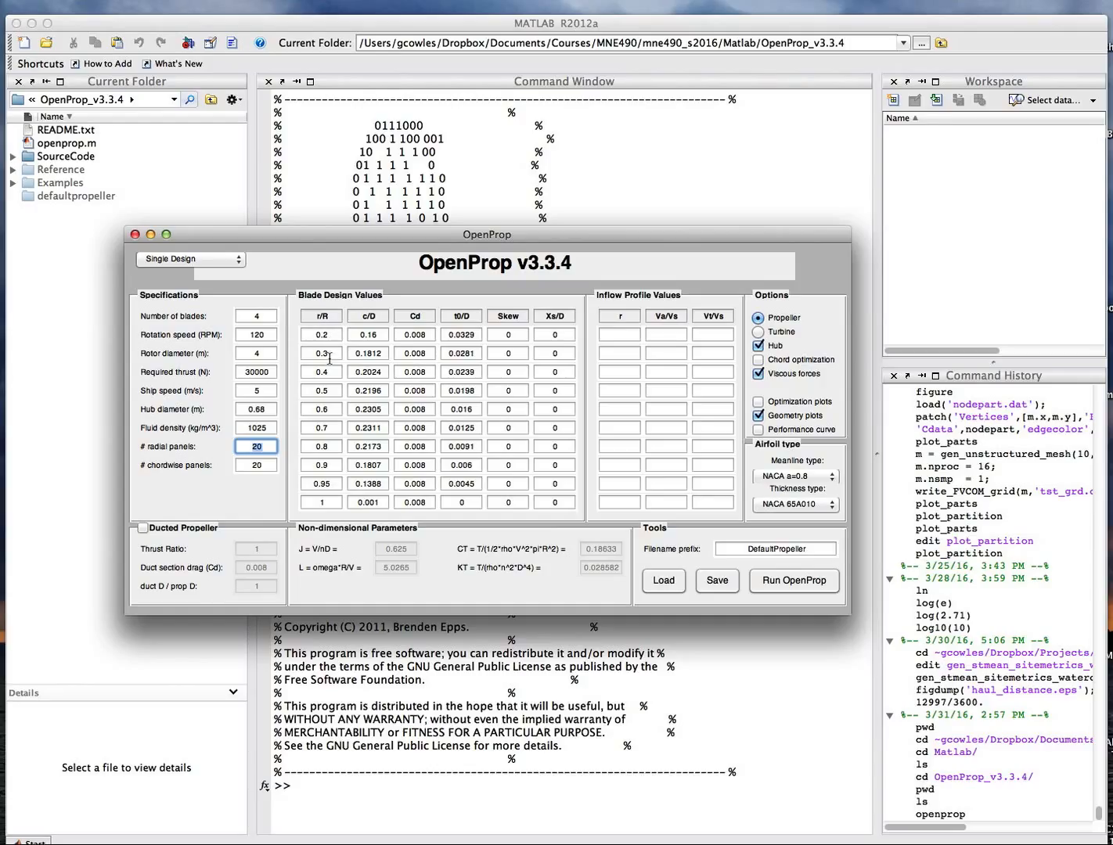
left_click(334, 503)
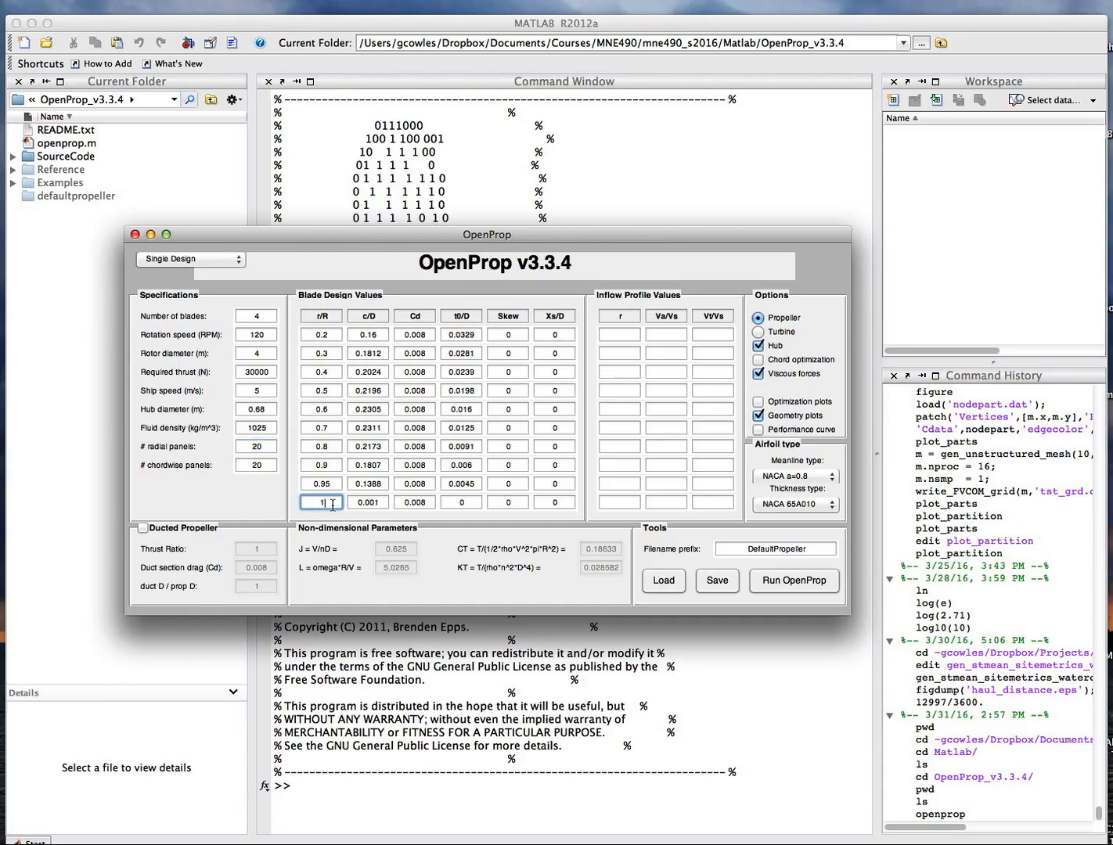
left_click(362, 335)
double_click(383, 334)
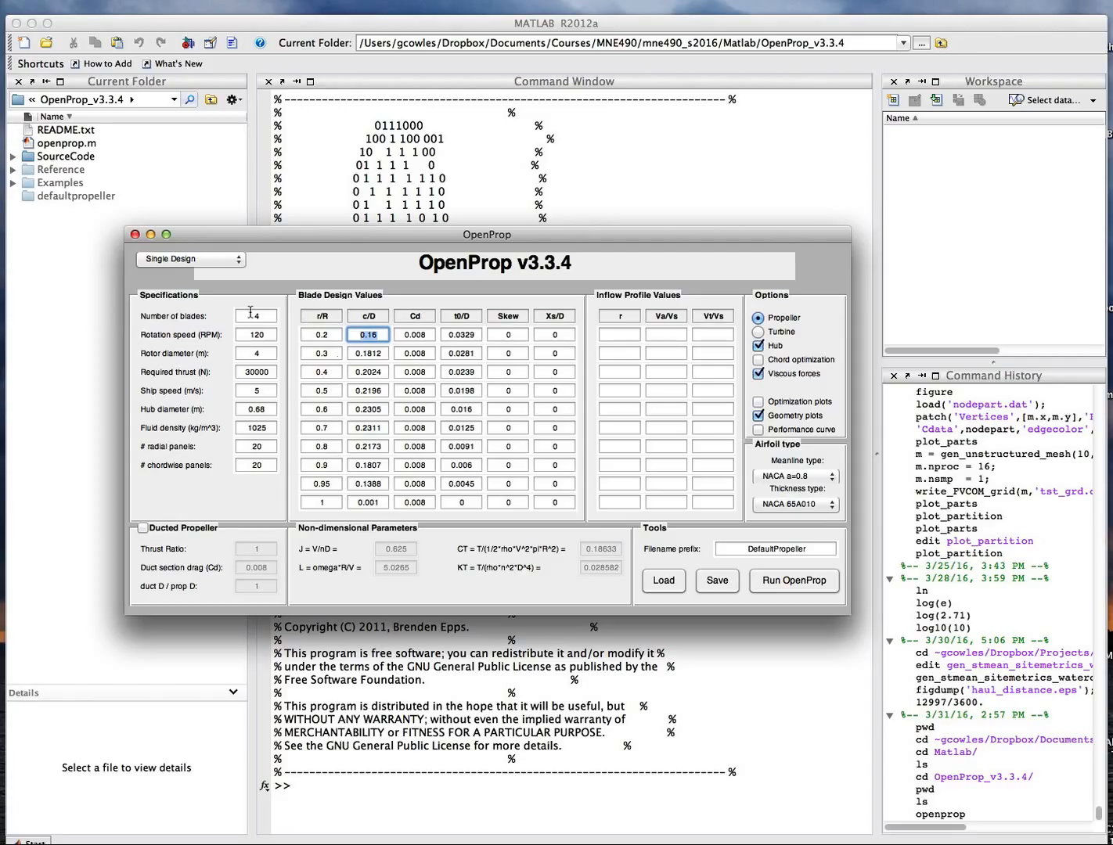
left_click_drag(354, 409, 392, 410)
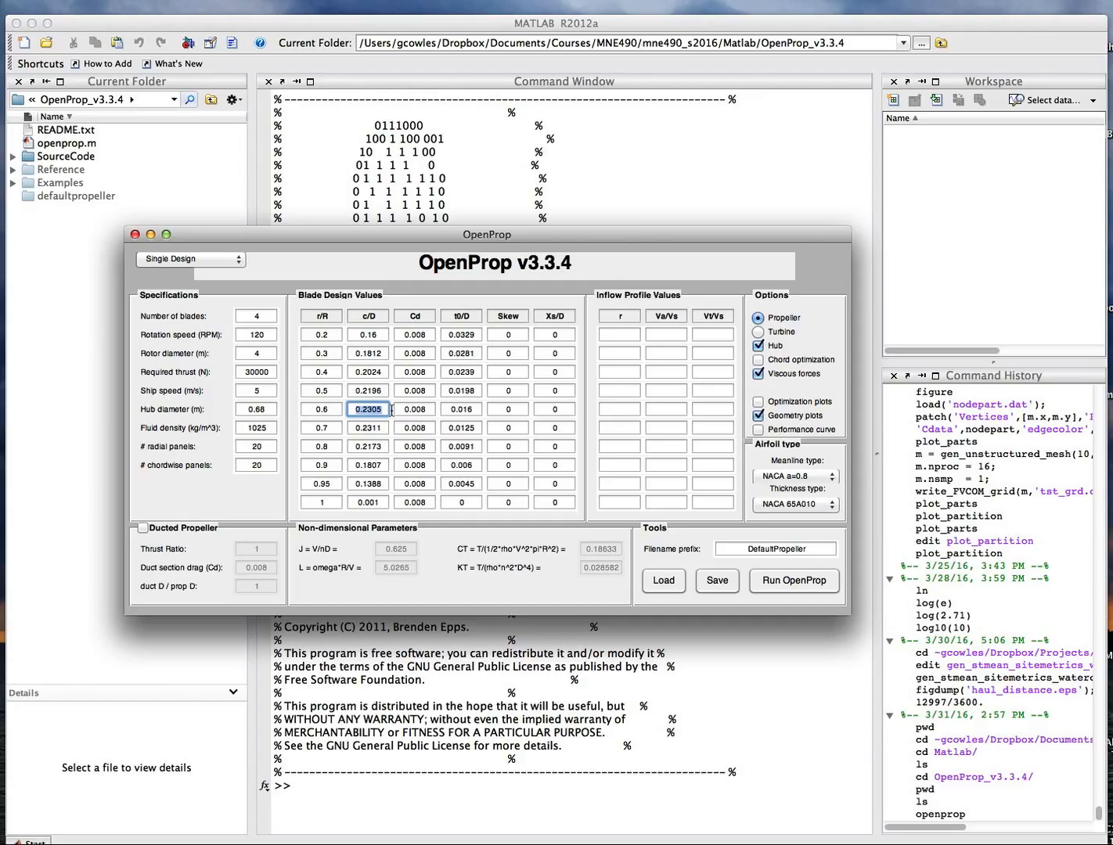
left_click_drag(356, 502, 380, 502)
left_click(382, 503)
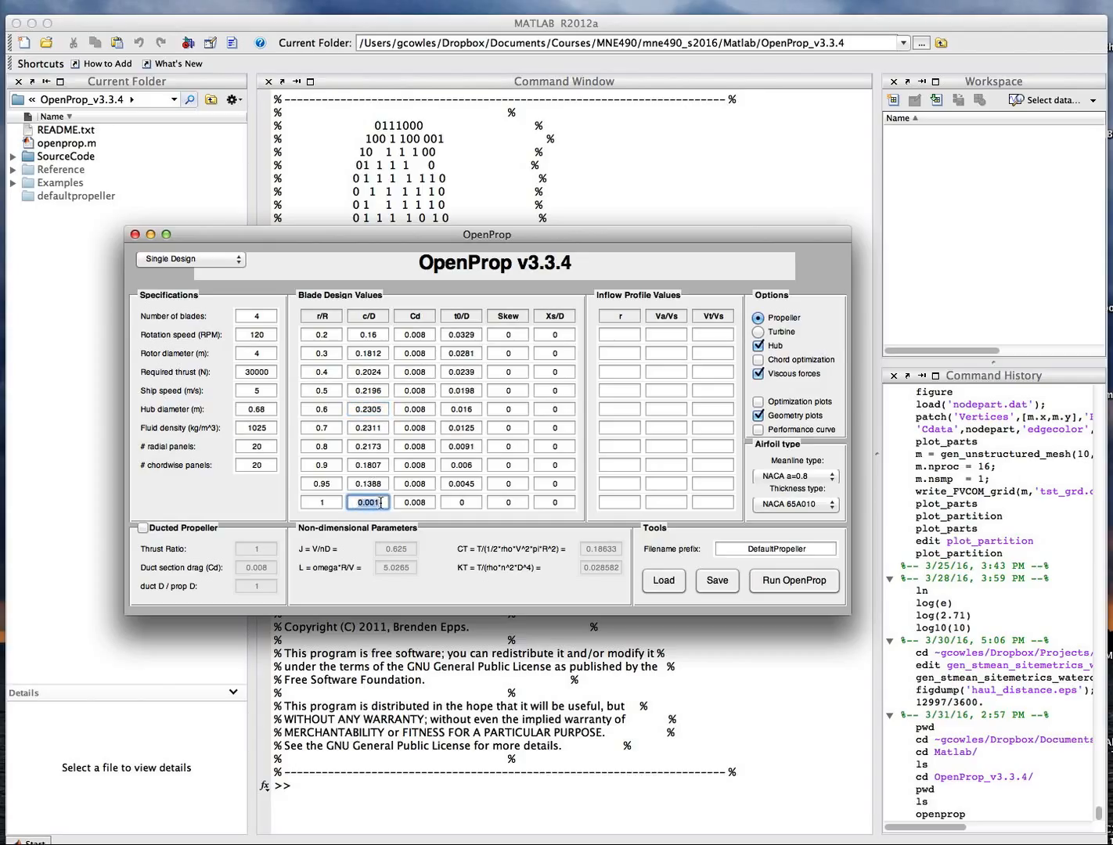
left_click(364, 502)
left_click(356, 502)
left_click(434, 335)
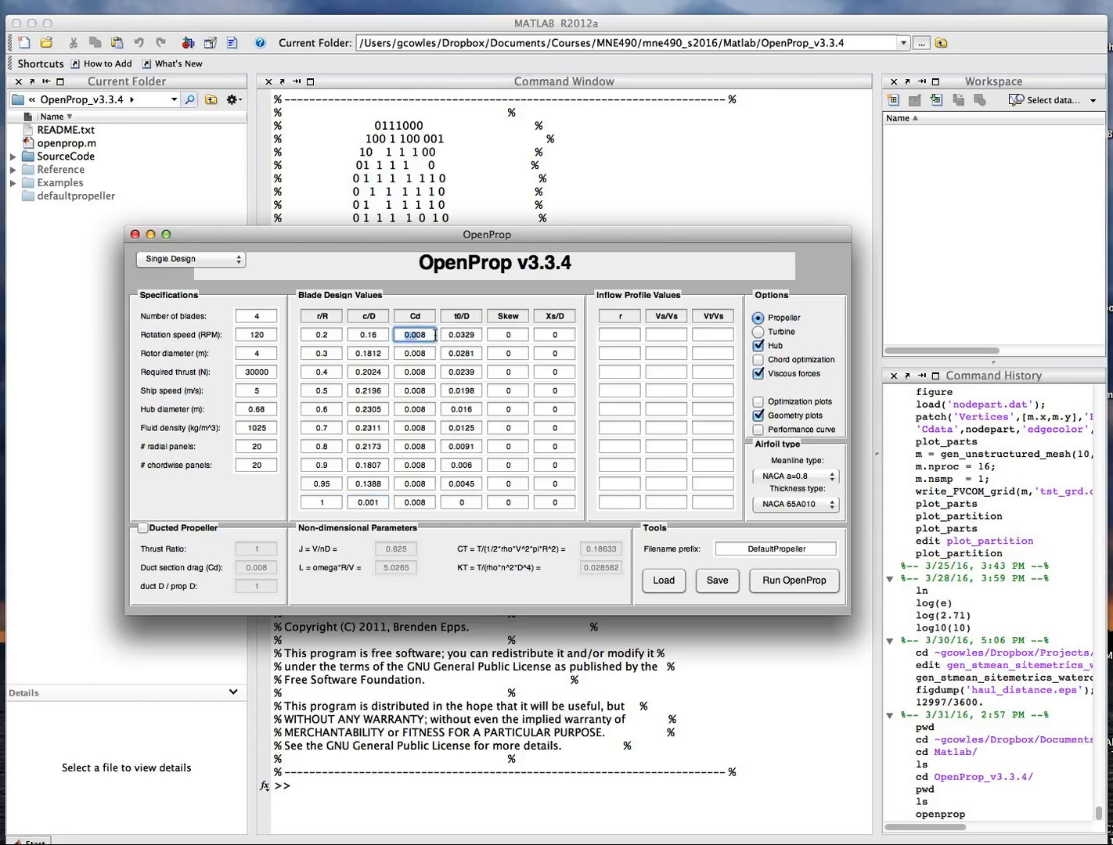
left_click(432, 353)
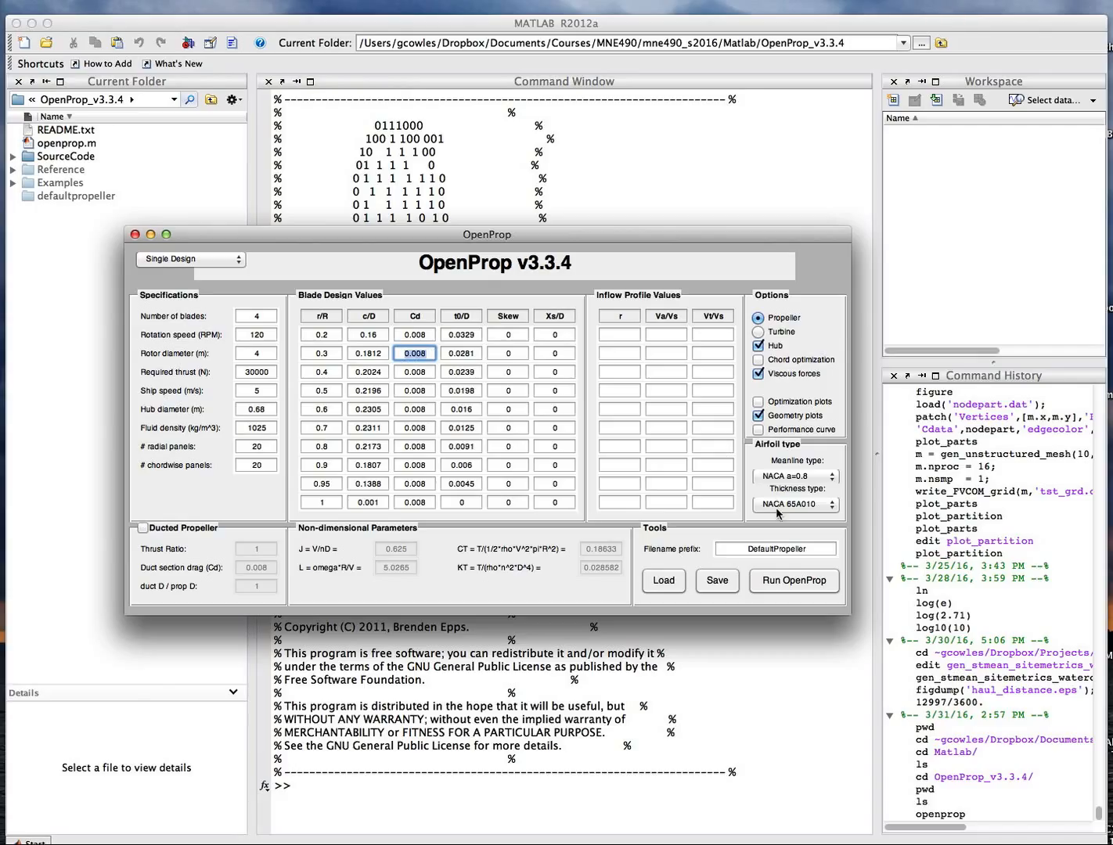
left_click(431, 372)
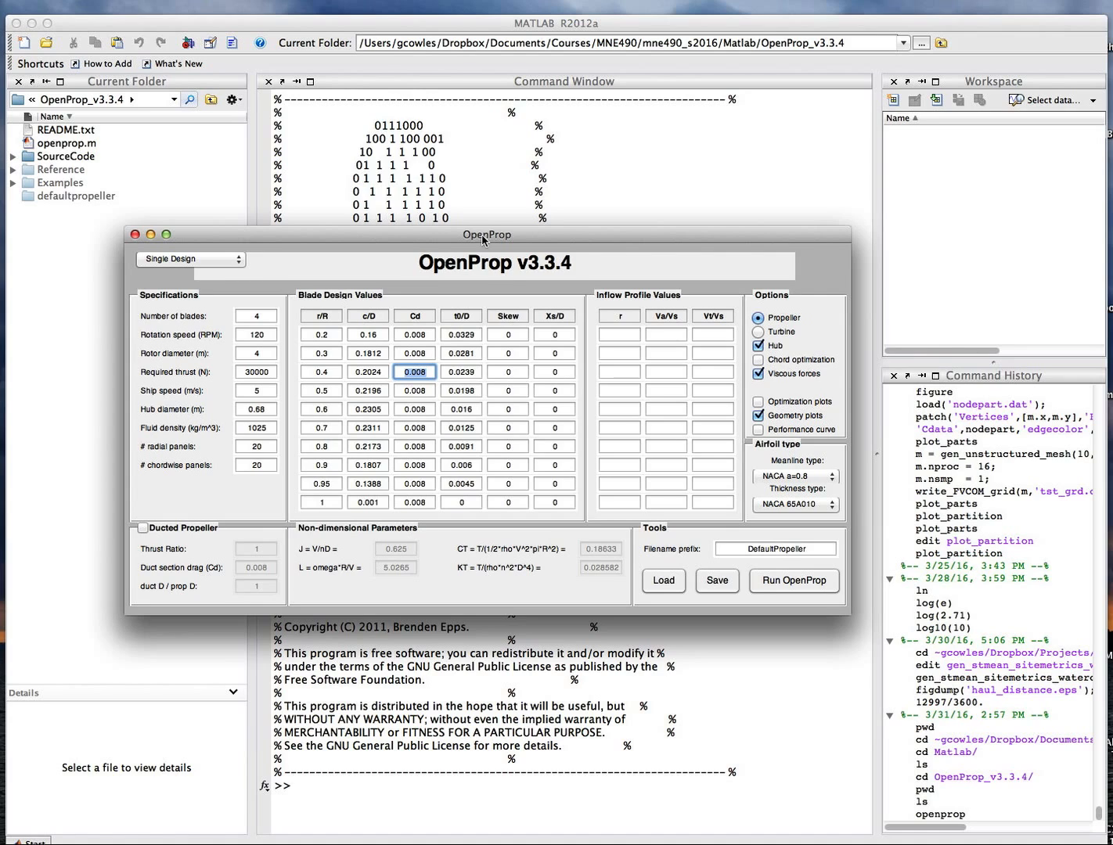
left_click_drag(485, 234, 482, 219)
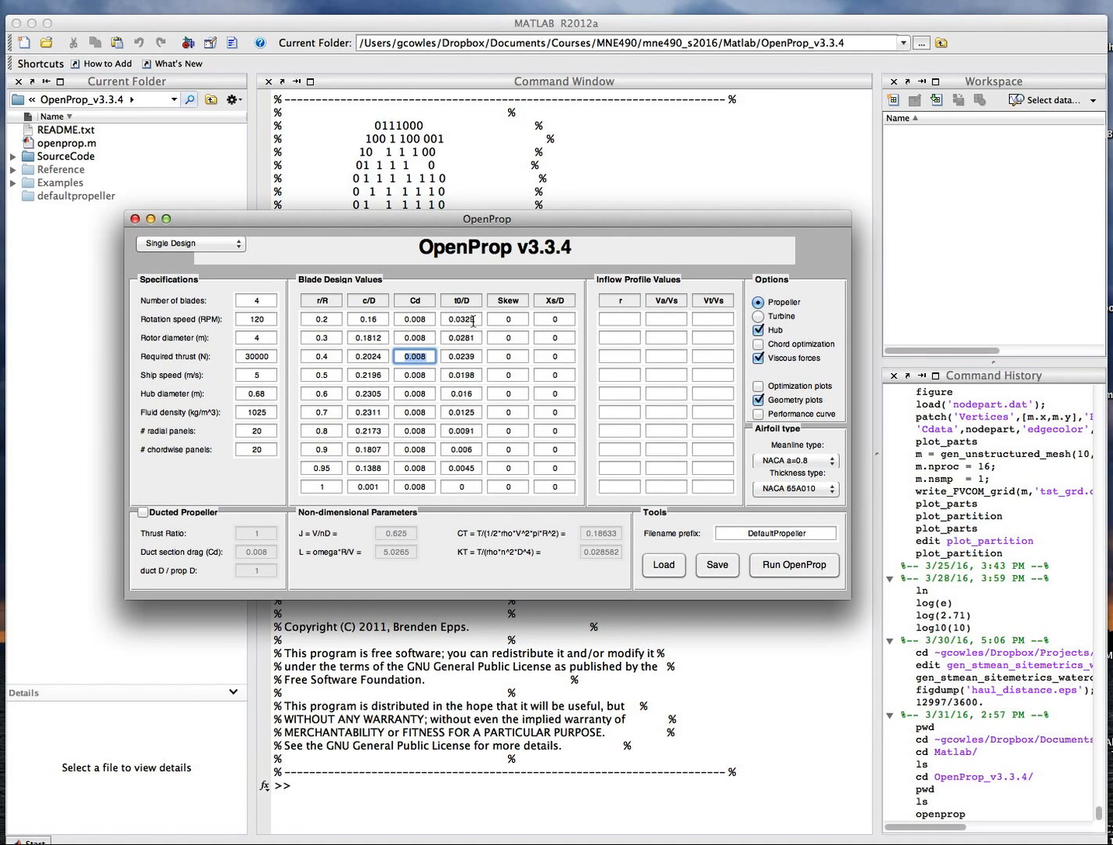
left_click(266, 379)
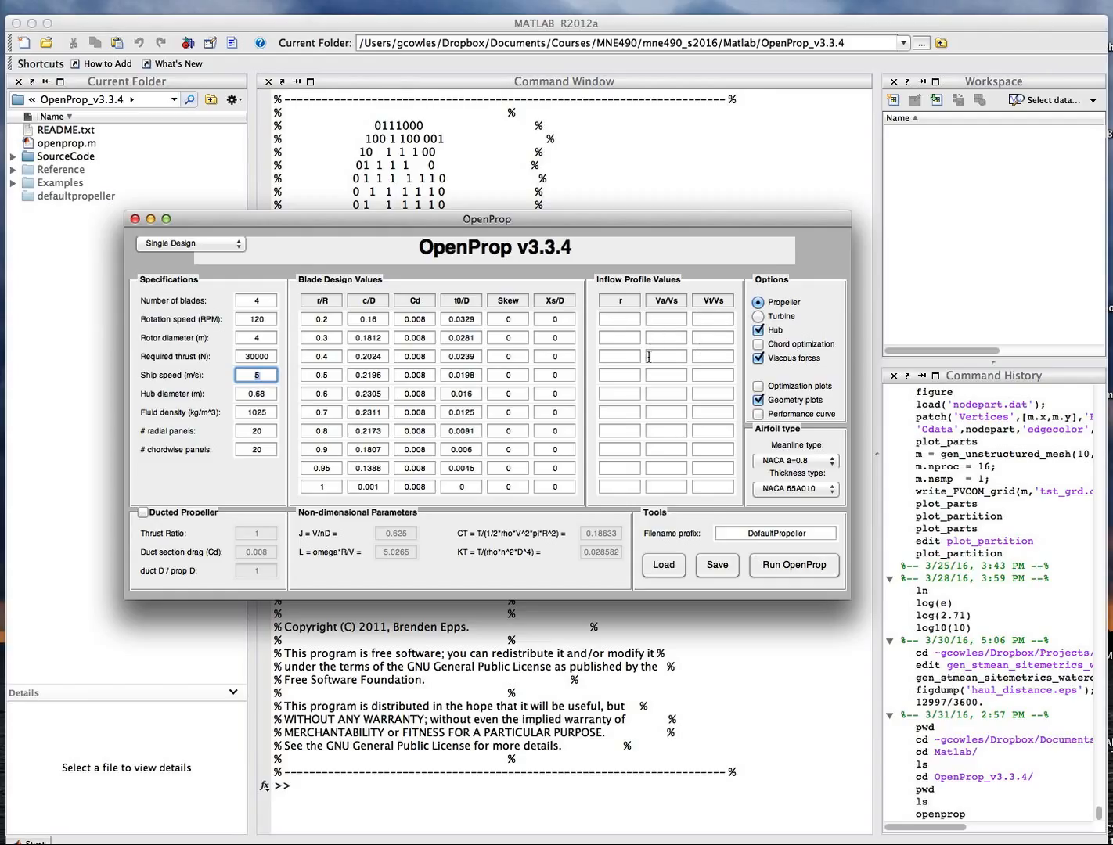
left_click(758, 415)
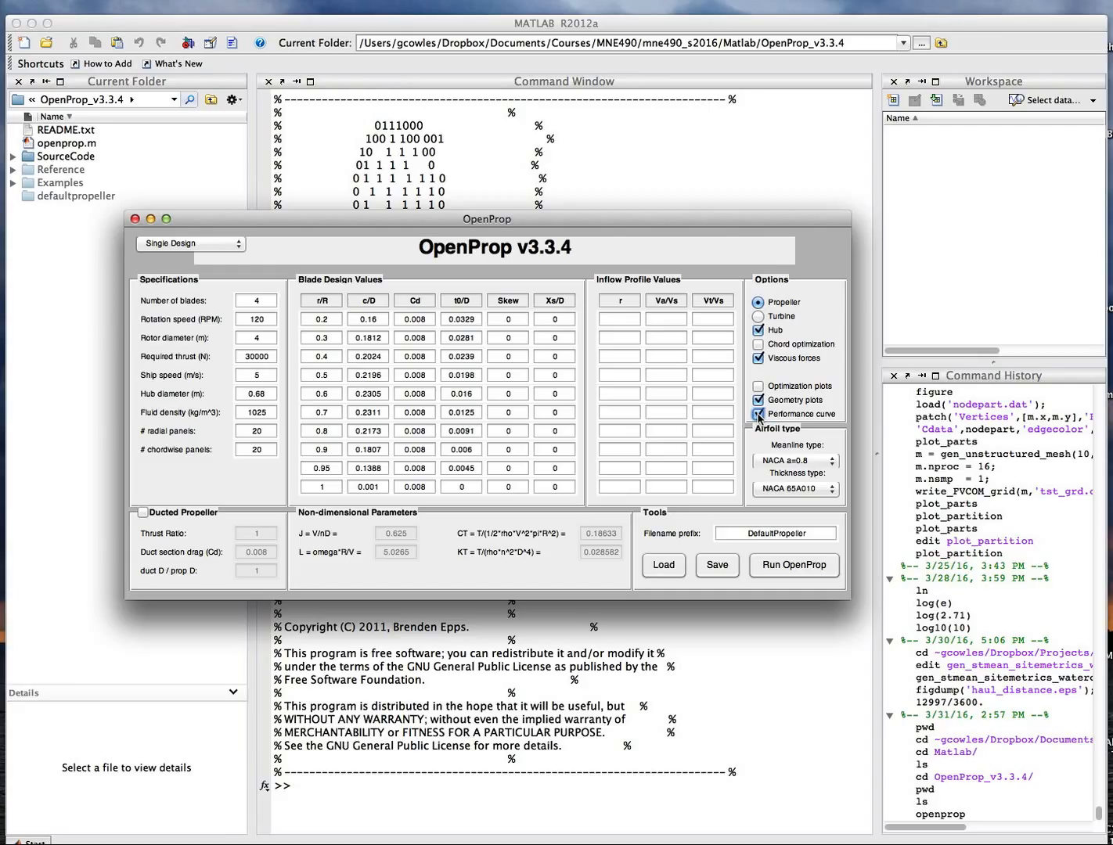
left_click(758, 415)
Set the required thrust to 300000 N.
left_click(265, 358)
type("0")
key("Return")
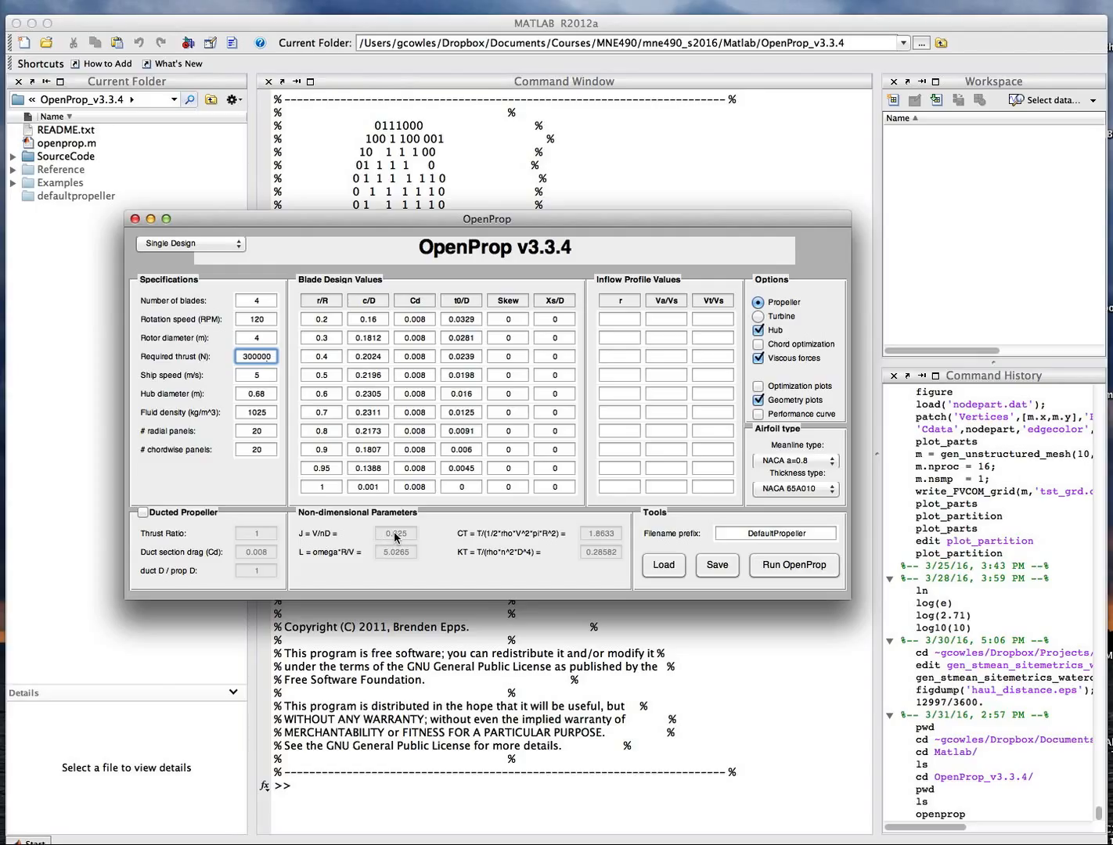
Enable the performance curve option and run OpenProp with the DefaultPropeller filename prefix.
left_click(797, 533)
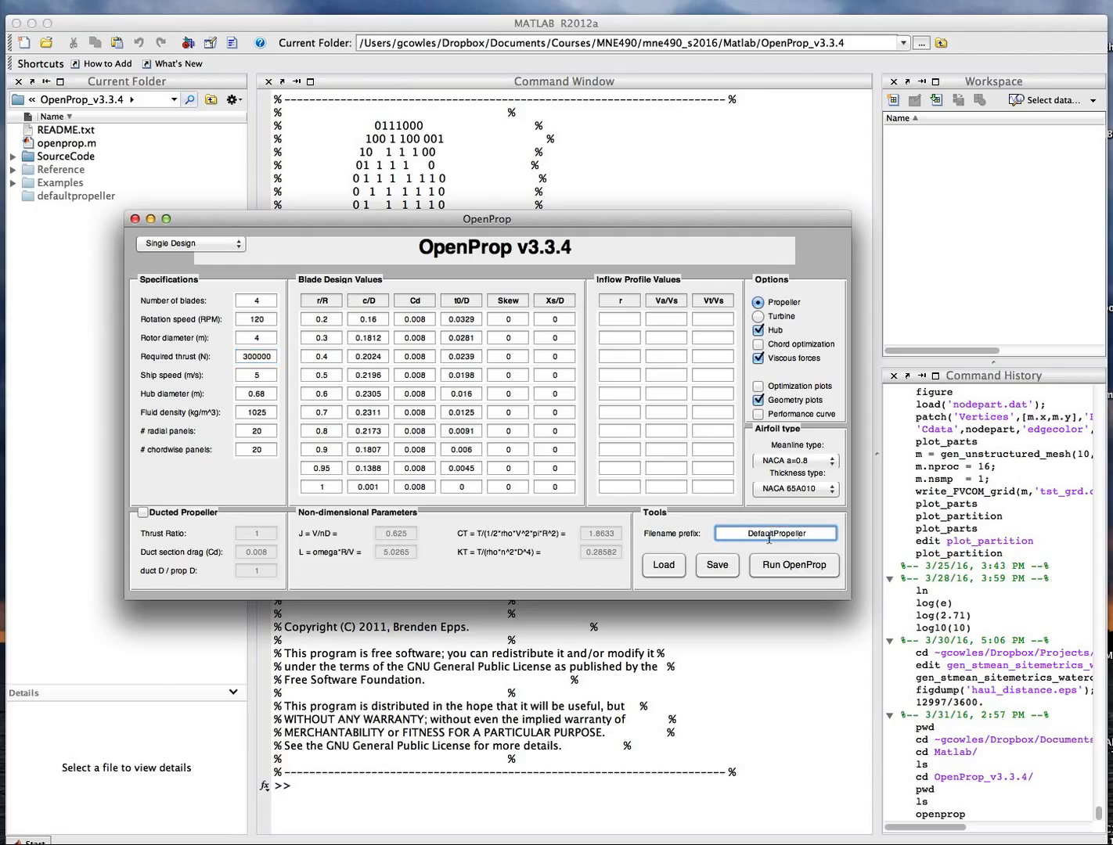
double_click(813, 533)
left_click(765, 534)
left_click(757, 415)
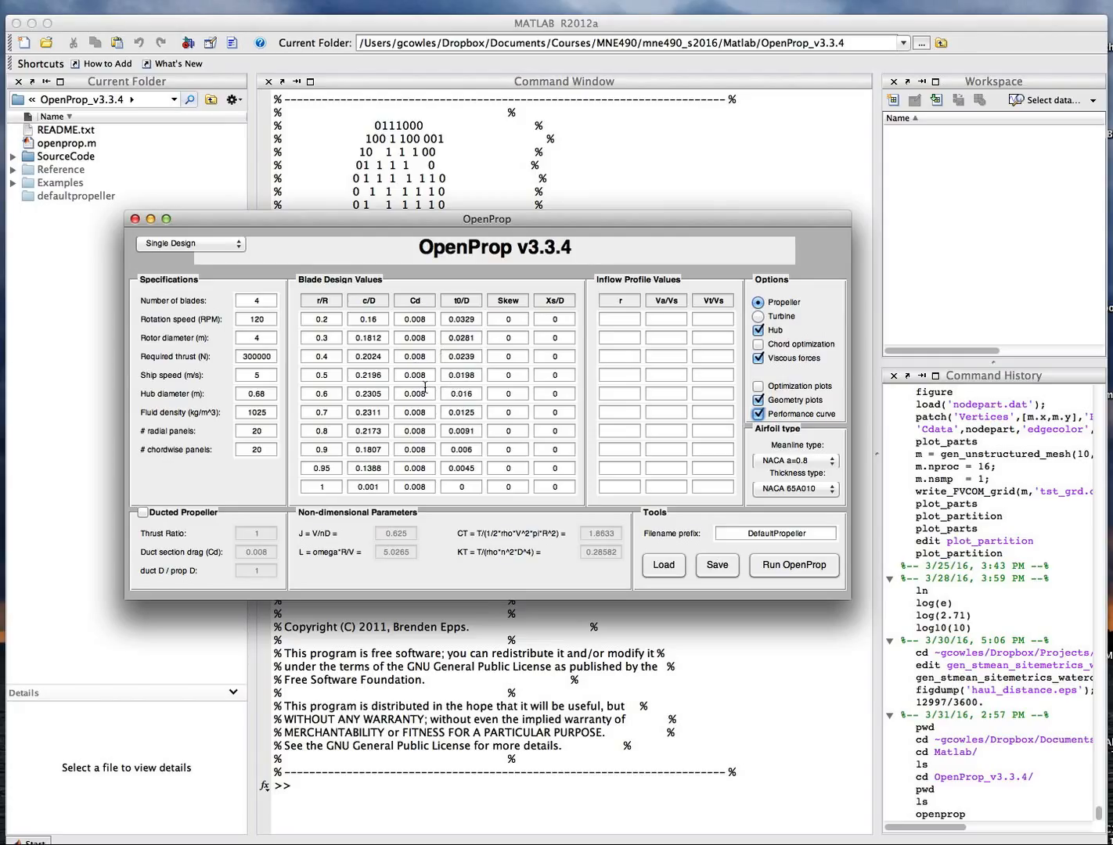
left_click(767, 570)
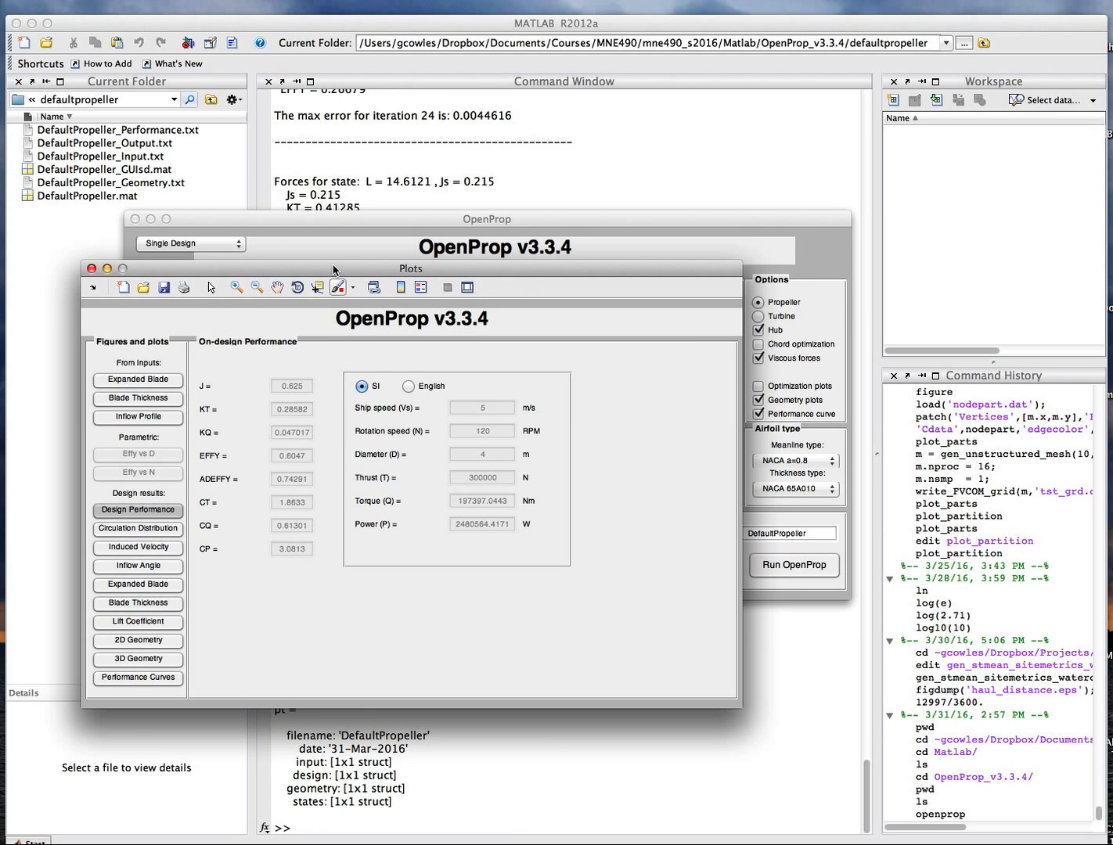
Open the 3D geometry plot of the designed propeller and rotate it to examine the blades.
left_click_drag(334, 269, 422, 245)
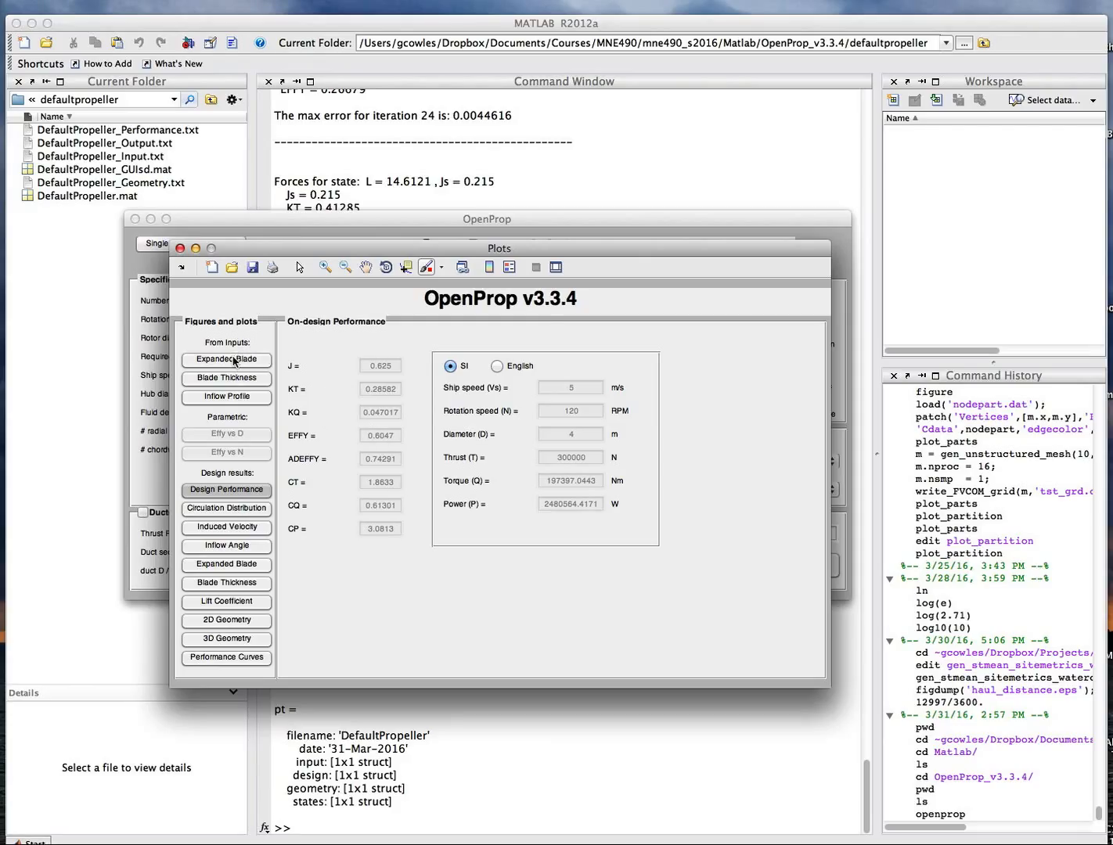
left_click(240, 494)
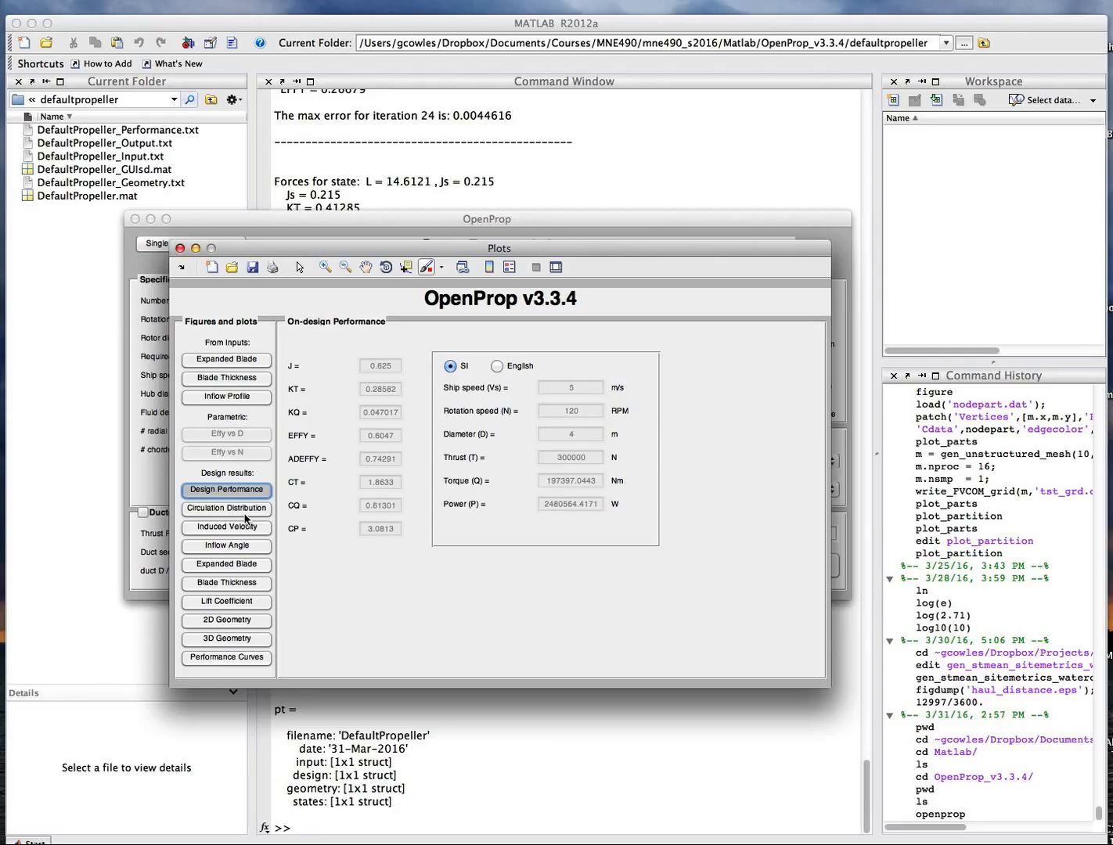
left_click(227, 638)
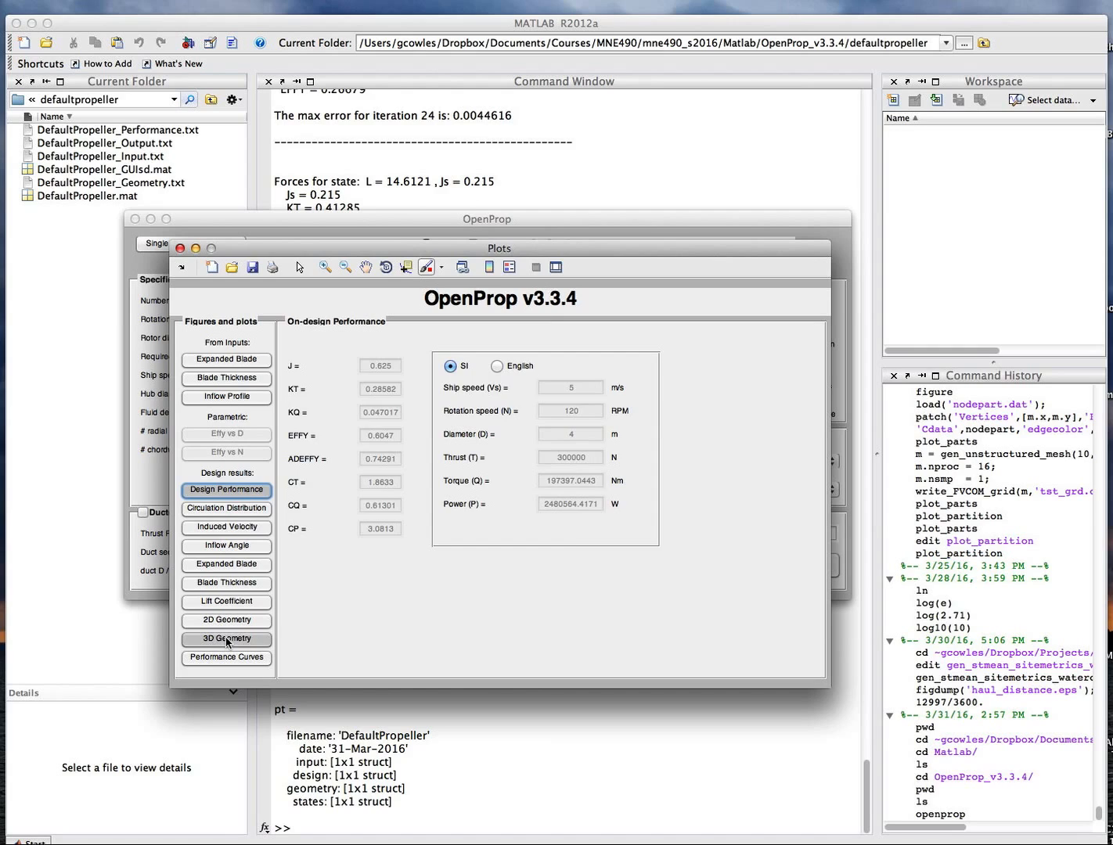
left_click(386, 268)
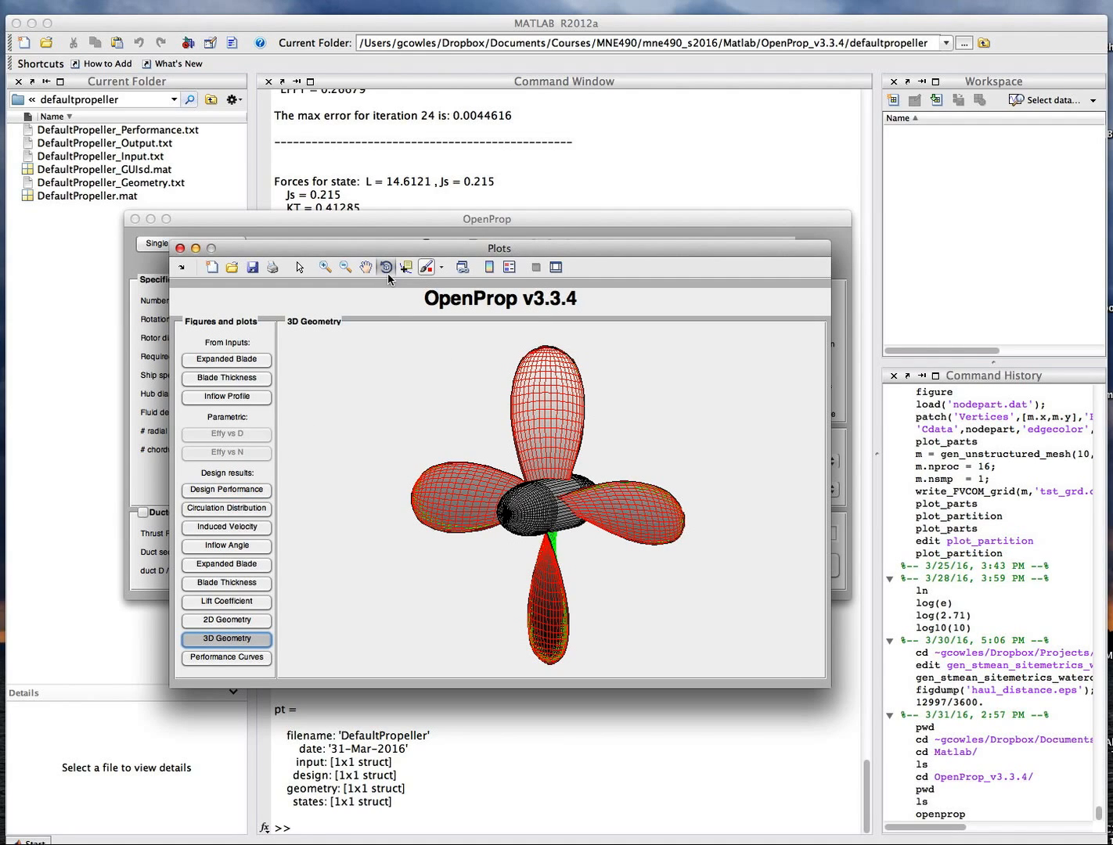
mouse_move(563, 496)
left_mouse_down()
mouse_move(587, 522)
mouse_move(608, 509)
mouse_move(440, 506)
mouse_move(521, 514)
mouse_move(450, 541)
mouse_move(355, 512)
mouse_move(533, 496)
mouse_move(603, 516)
mouse_move(431, 514)
mouse_move(473, 518)
mouse_move(507, 540)
mouse_move(558, 509)
mouse_move(554, 520)
mouse_move(552, 505)
left_mouse_up()
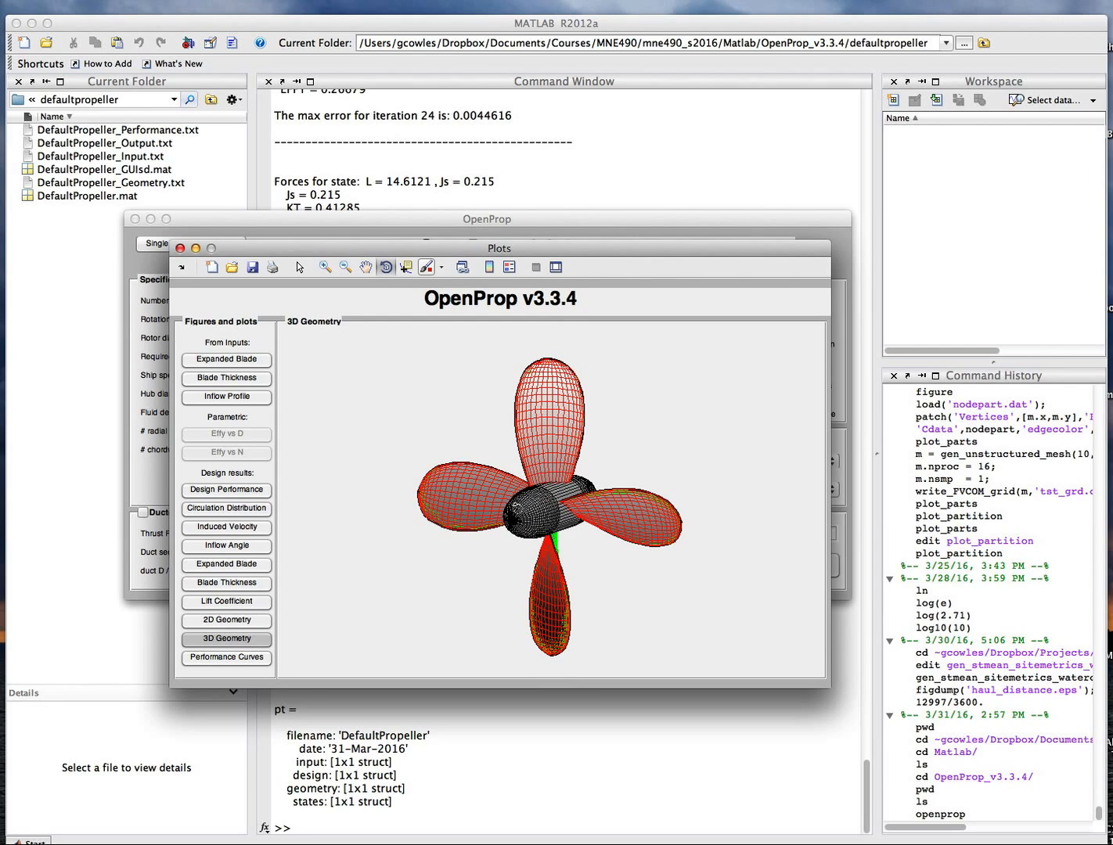
left_click_drag(518, 508, 526, 484)
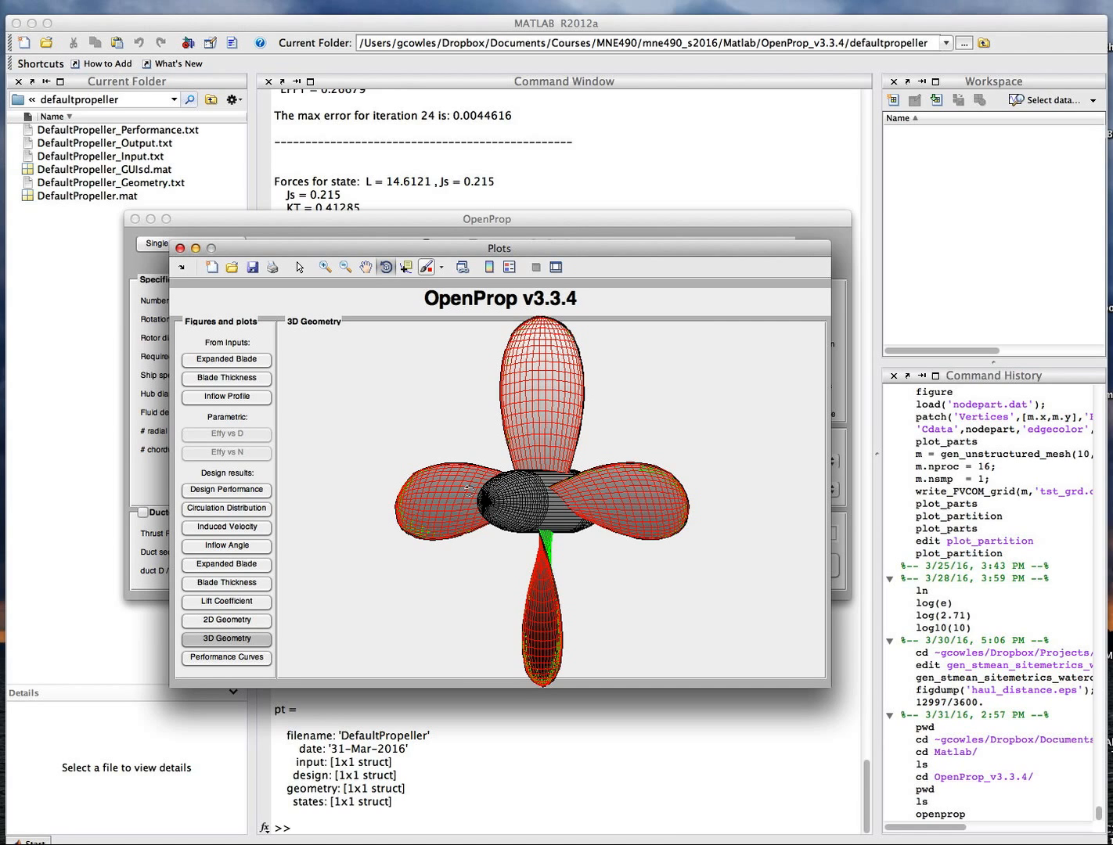
left_click_drag(467, 490, 509, 507)
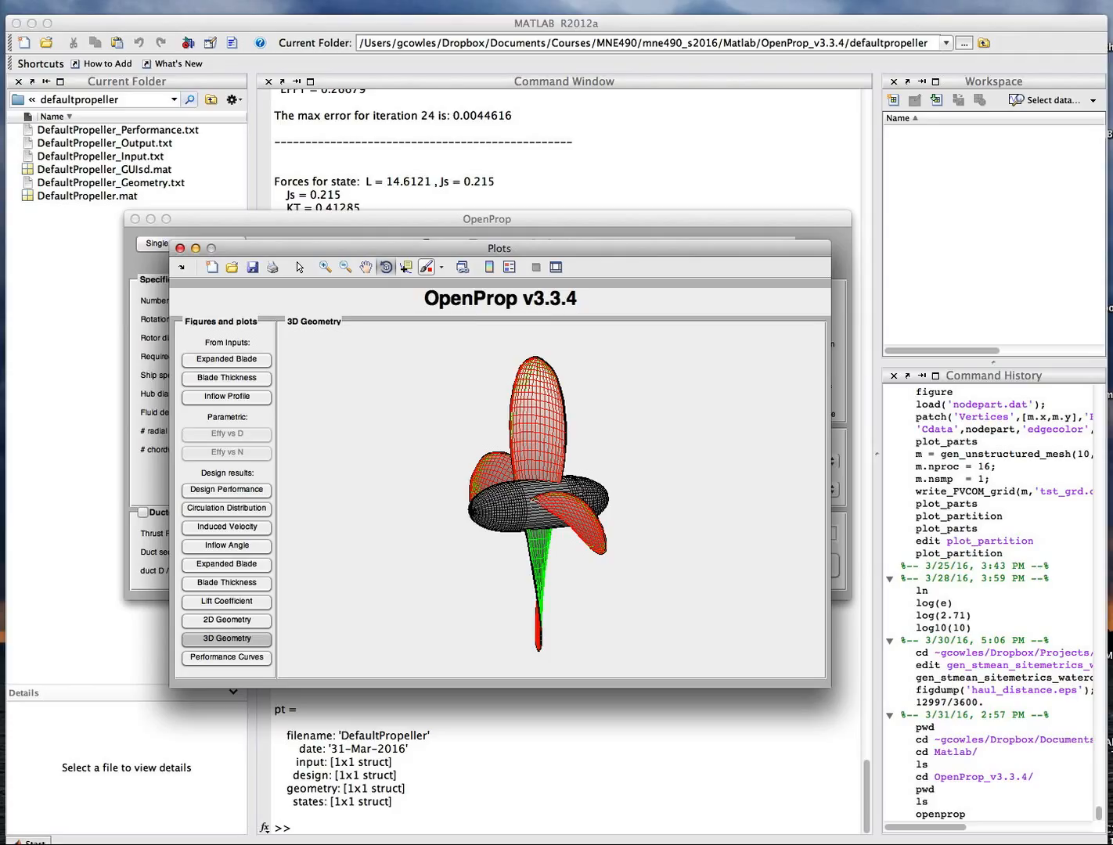
View the 2D geometry, blade thickness and expanded blade plots of the design results.
left_click(236, 620)
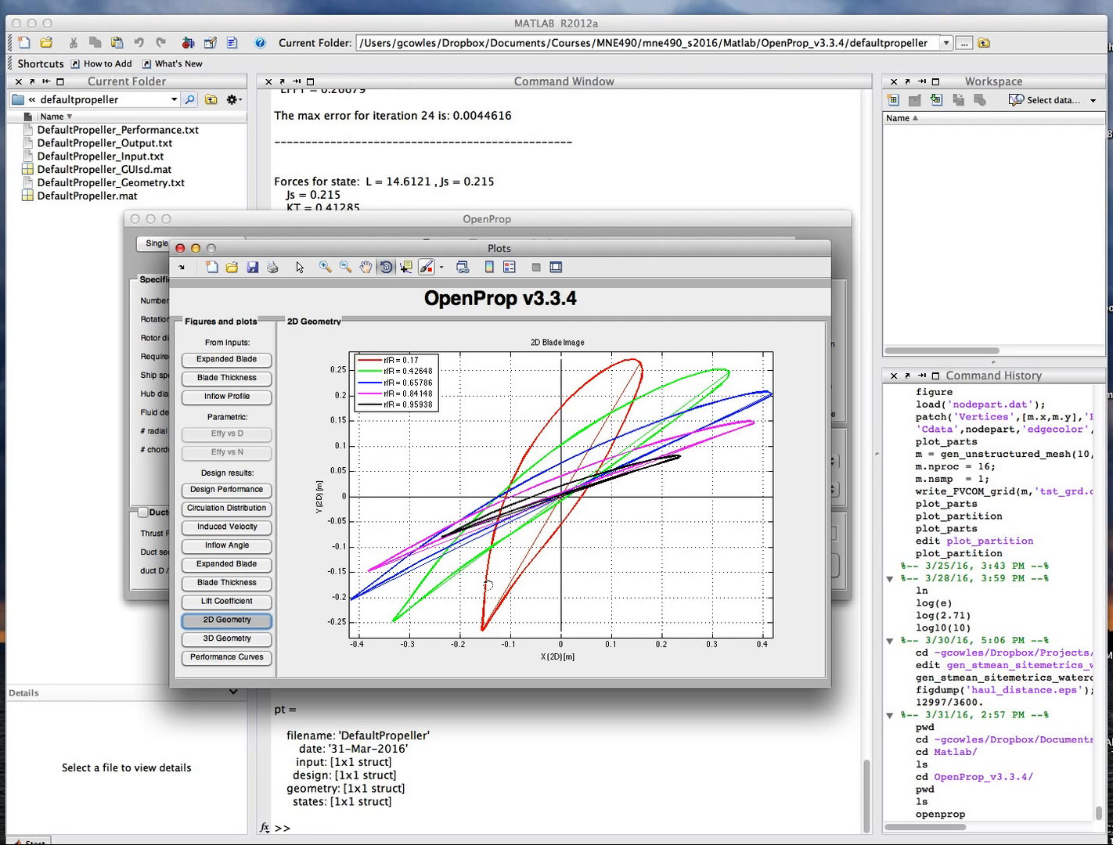
left_click(227, 585)
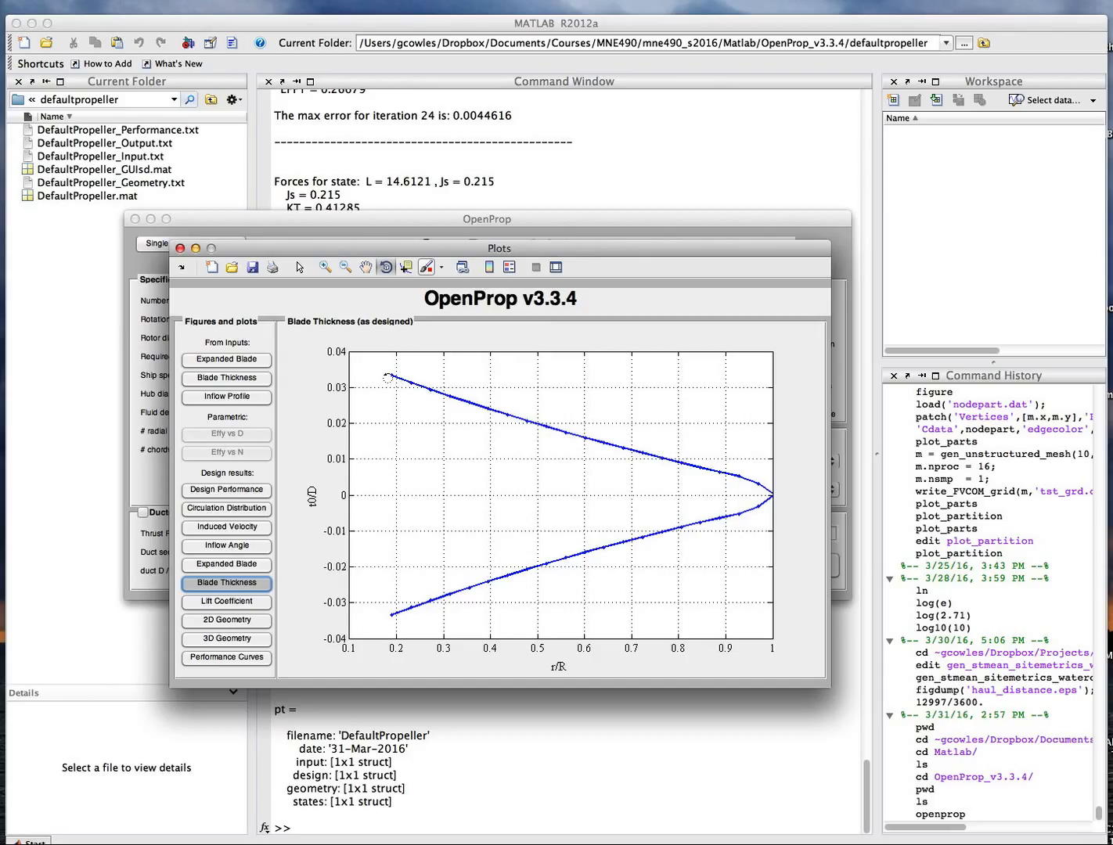
left_click_drag(378, 249, 401, 536)
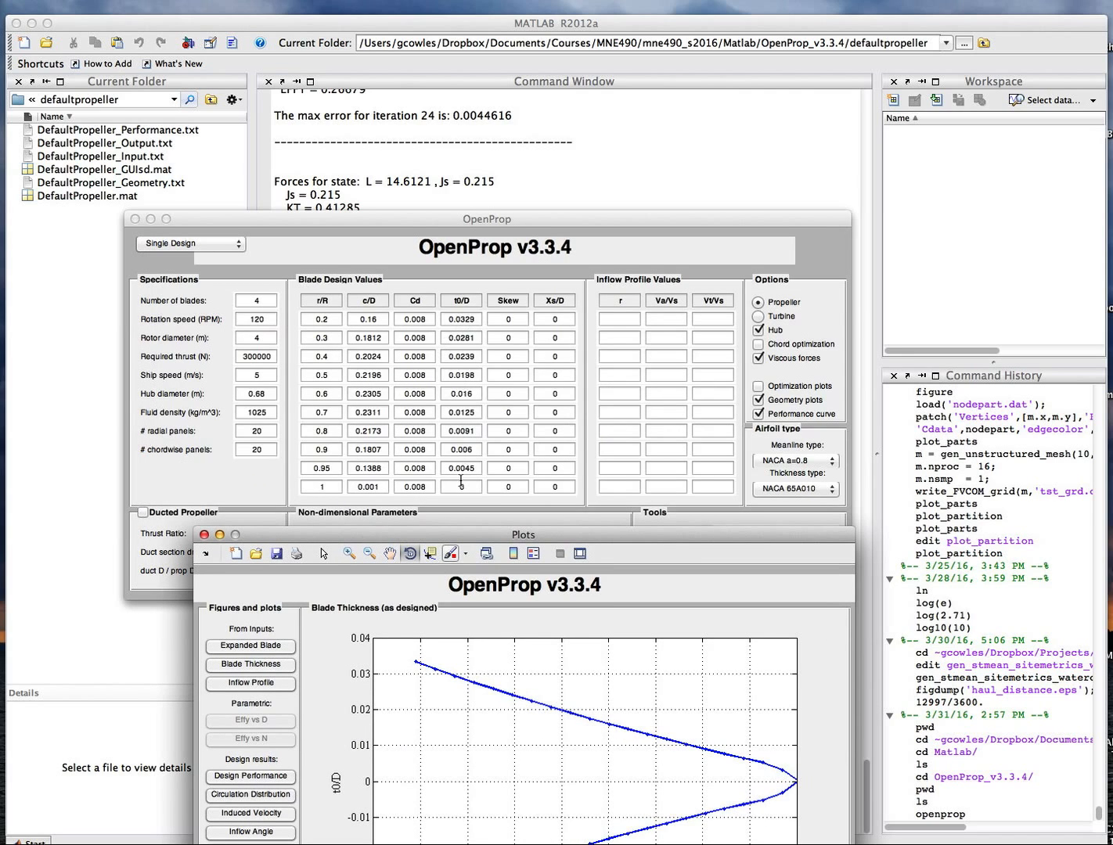
left_click_drag(457, 534, 457, 176)
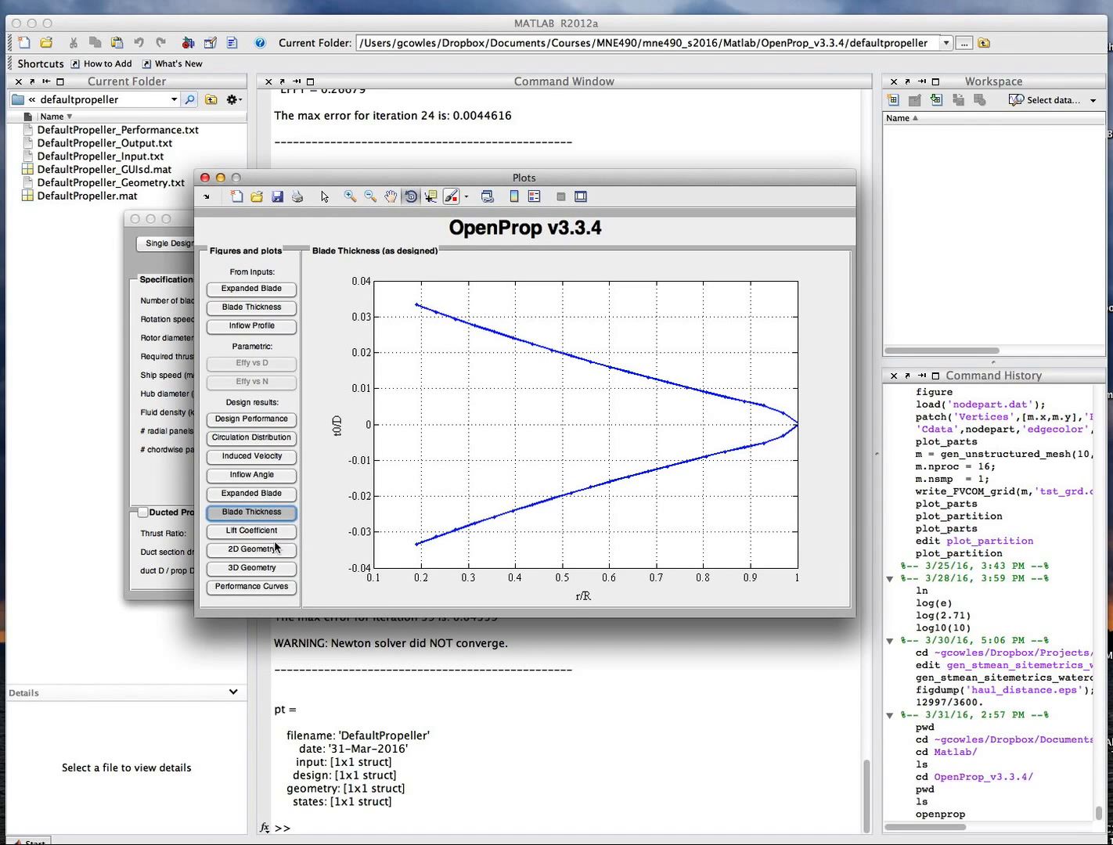
left_click(265, 551)
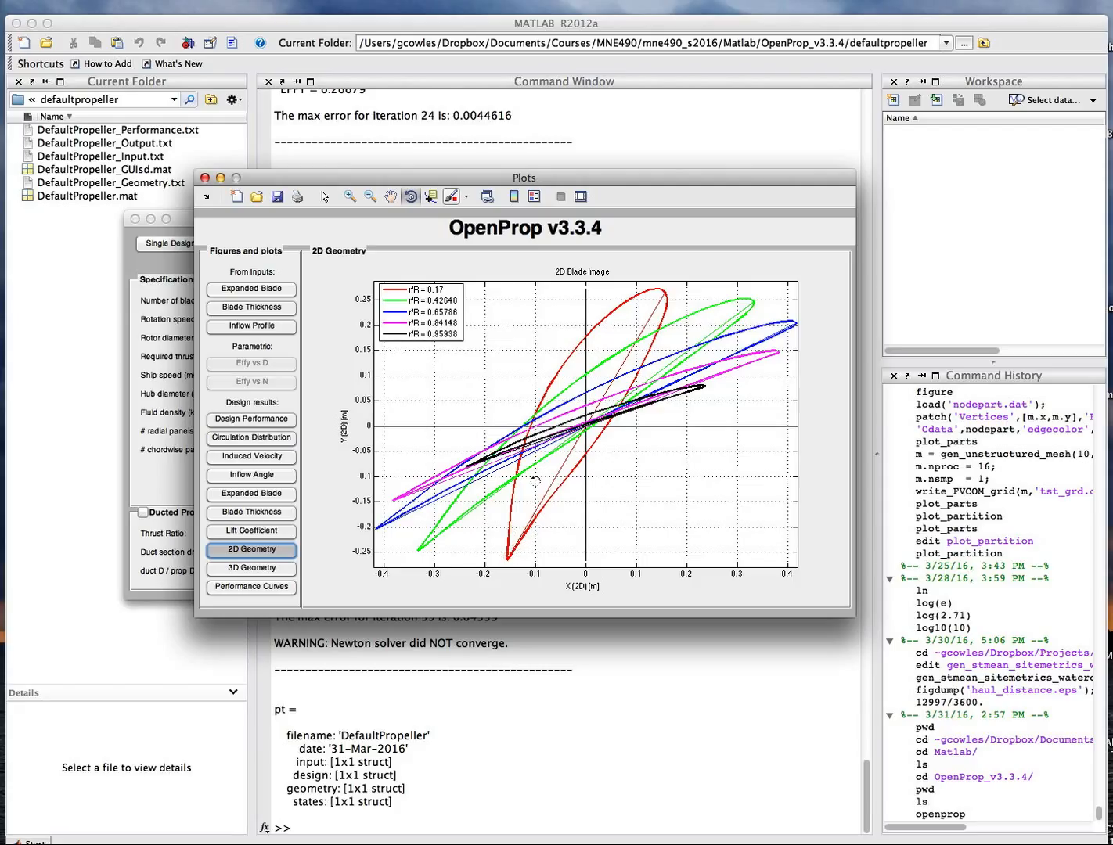
left_click(238, 513)
left_click(239, 496)
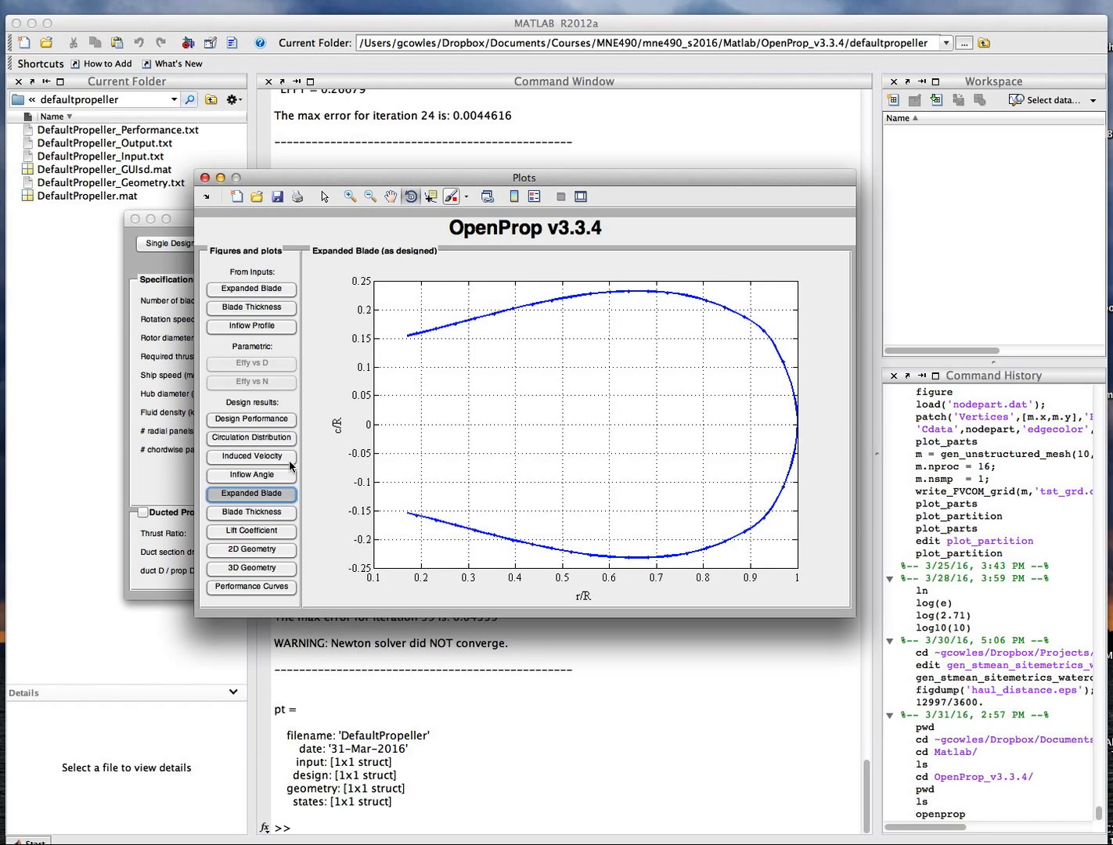
Review the inflow angle, induced velocity, circulation distribution, performance curves and on-design performance results.
left_click(244, 475)
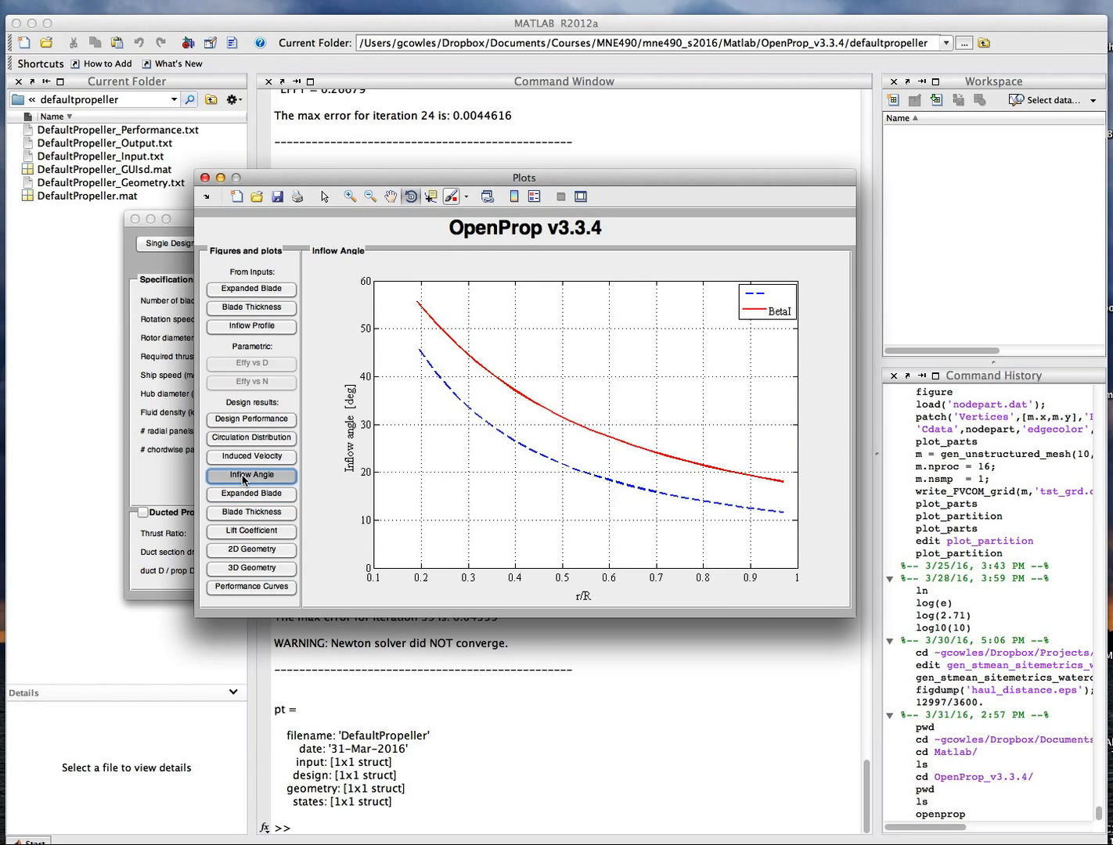
left_click(244, 459)
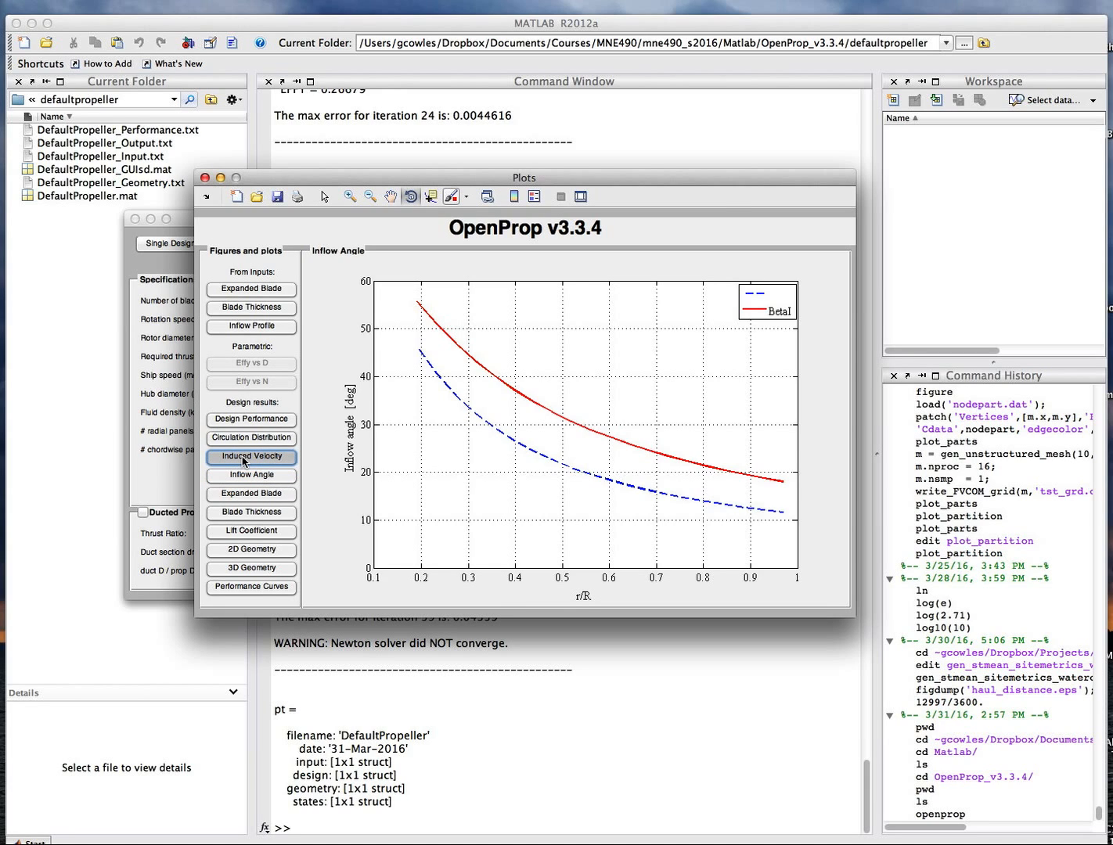
left_click(243, 440)
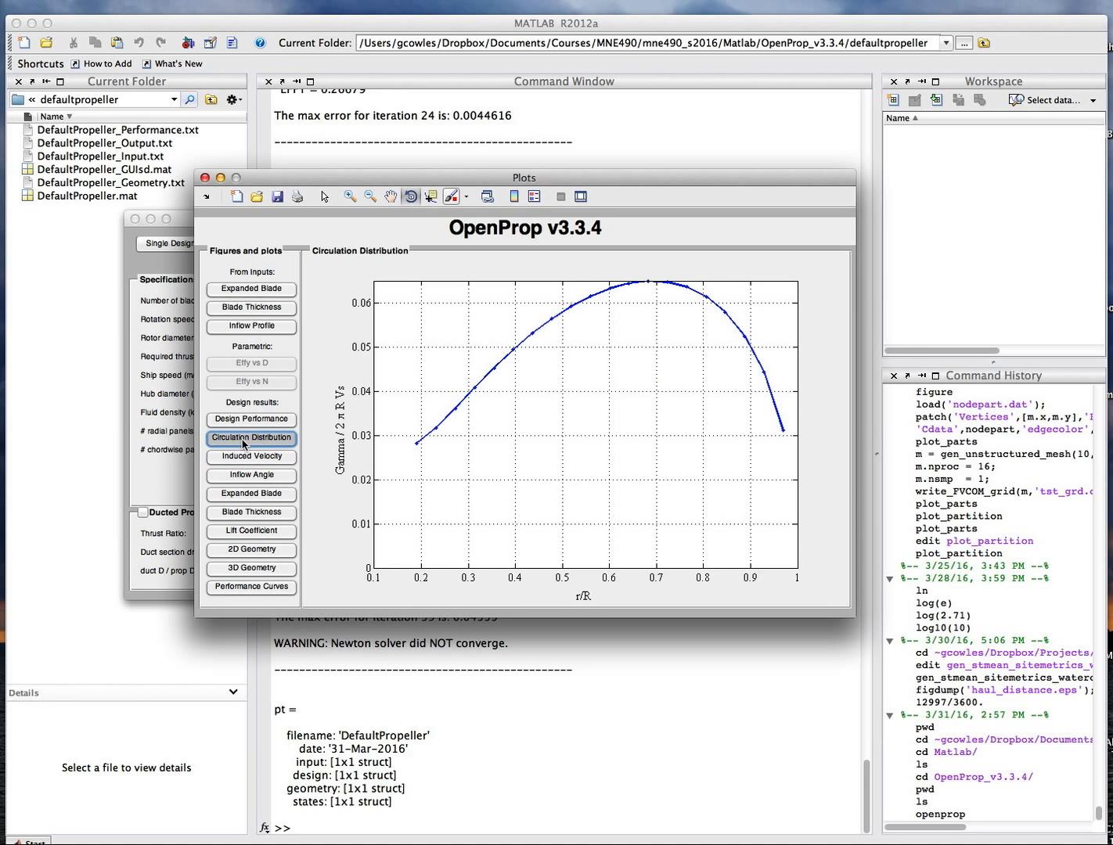
left_click(249, 589)
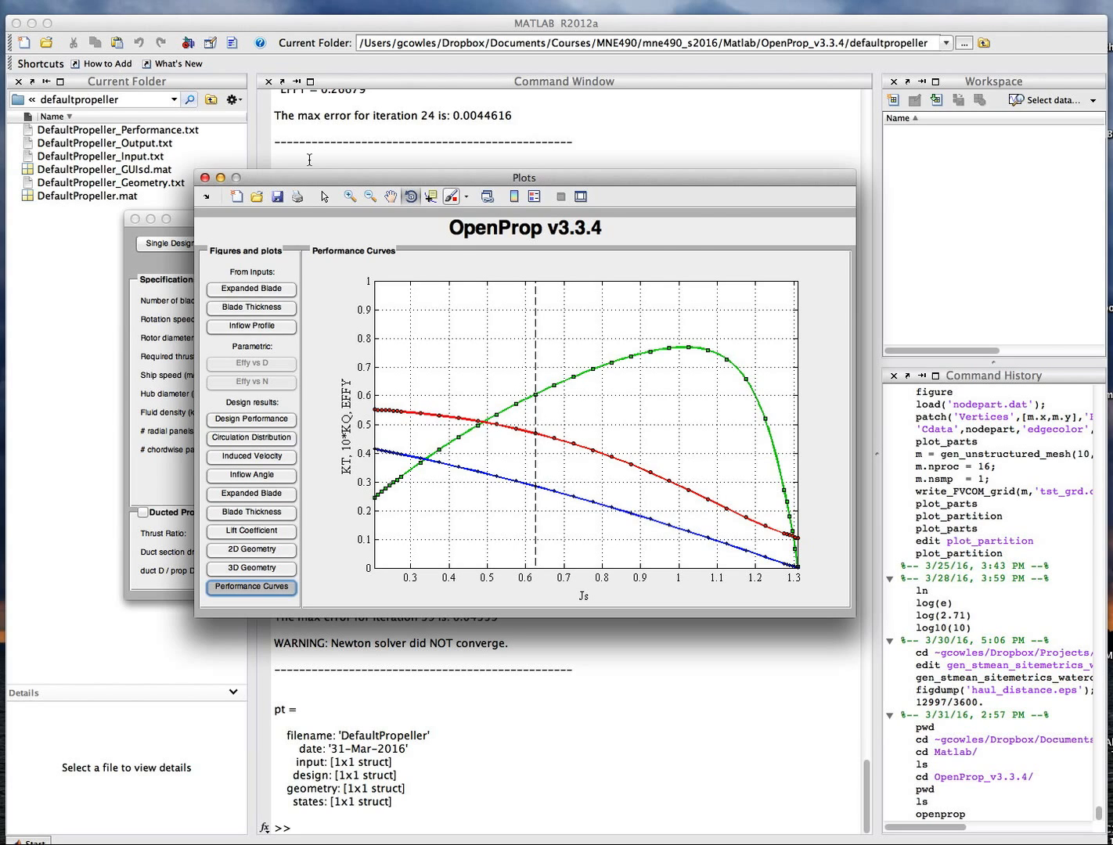
left_click_drag(313, 176, 360, 182)
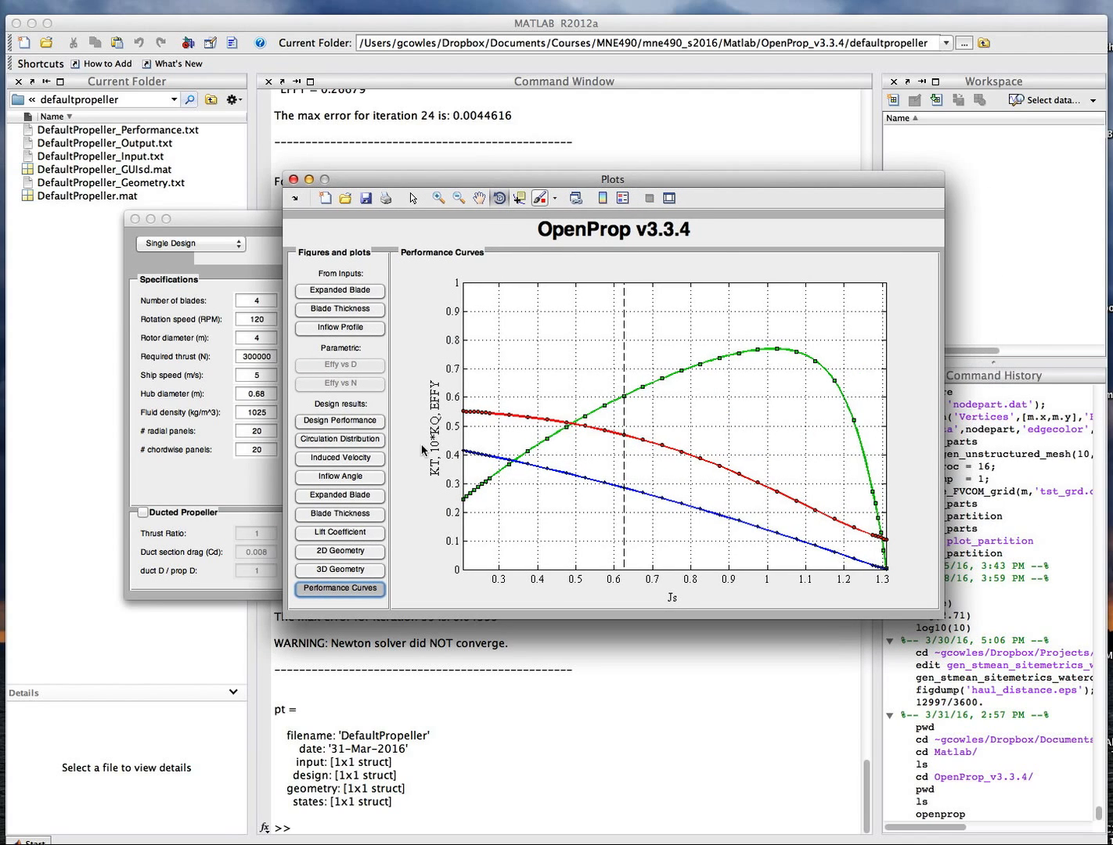
left_click(351, 421)
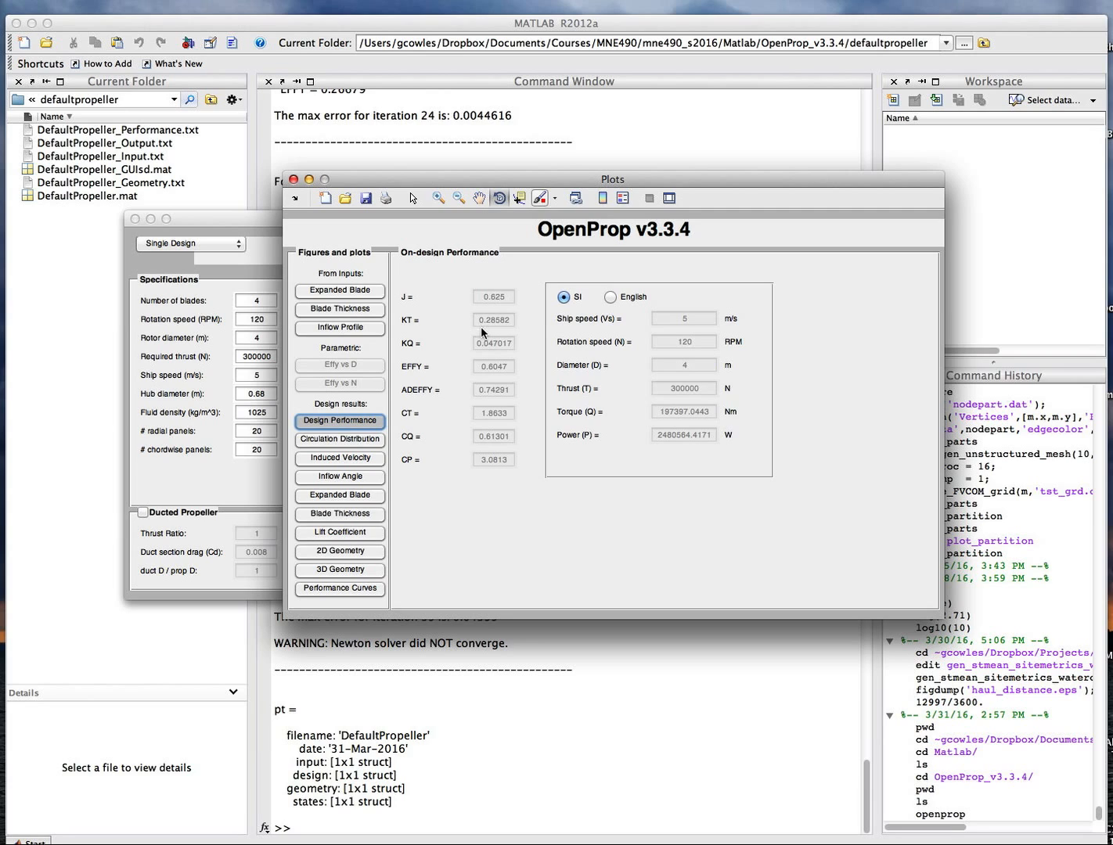
left_click(368, 583)
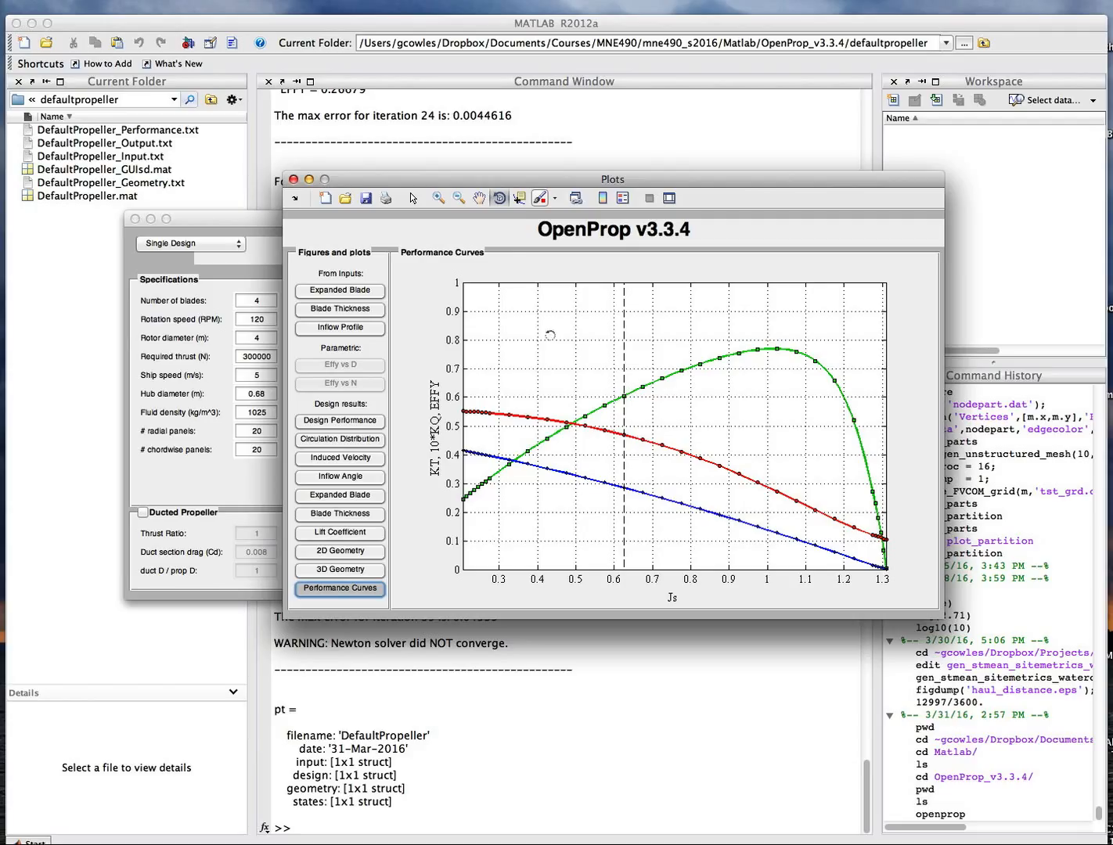
left_click(342, 421)
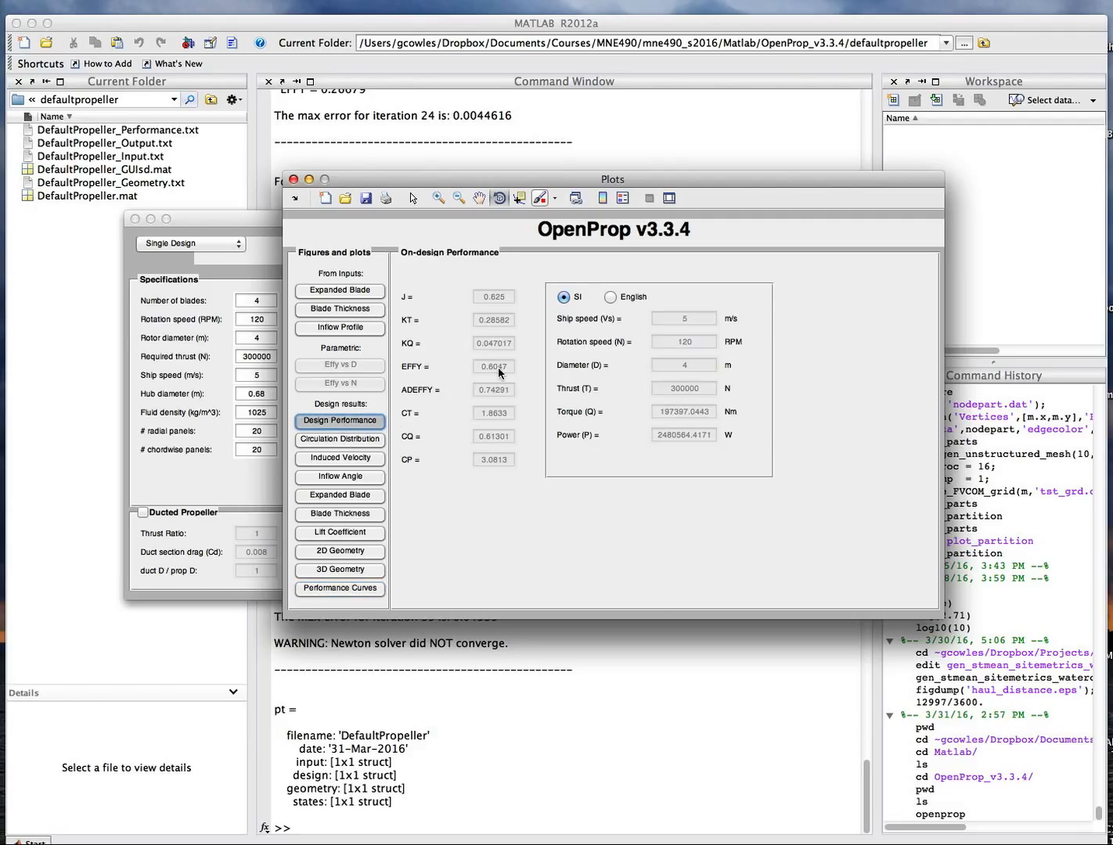
Show the performance curves plot again and reposition the plots window.
left_click(333, 590)
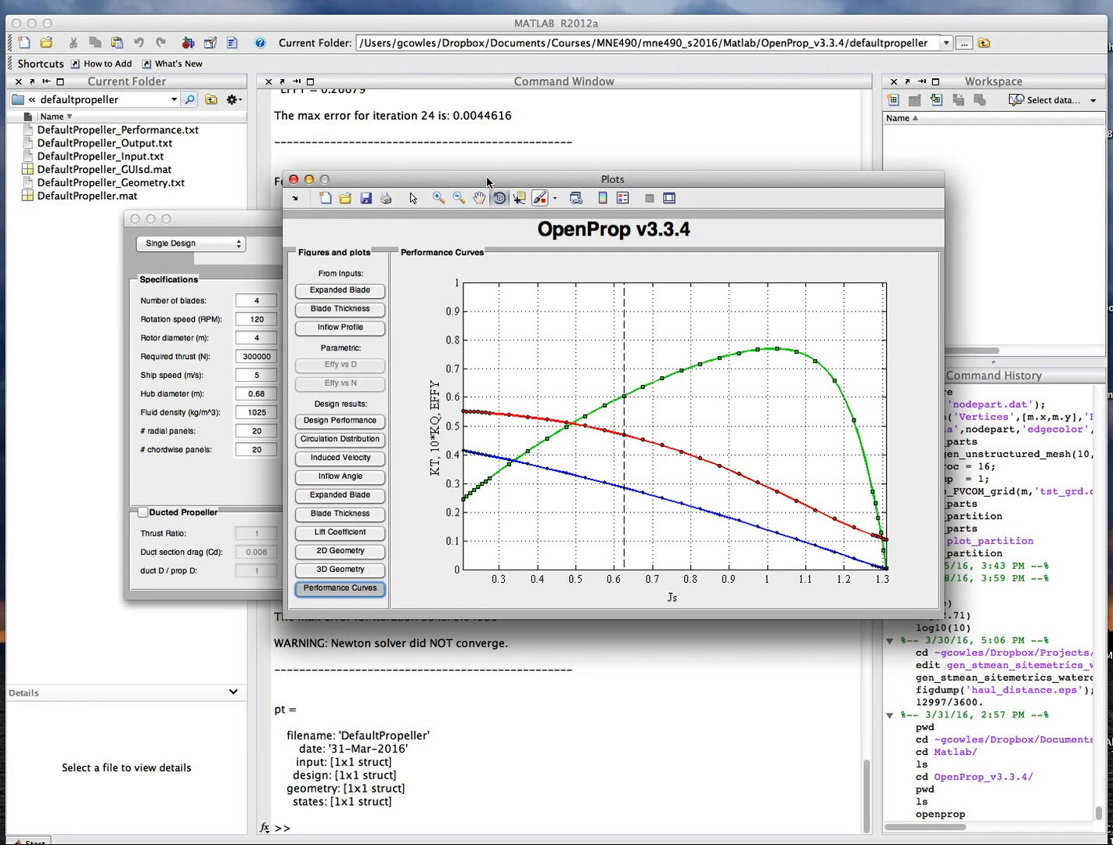
left_click_drag(487, 181, 471, 185)
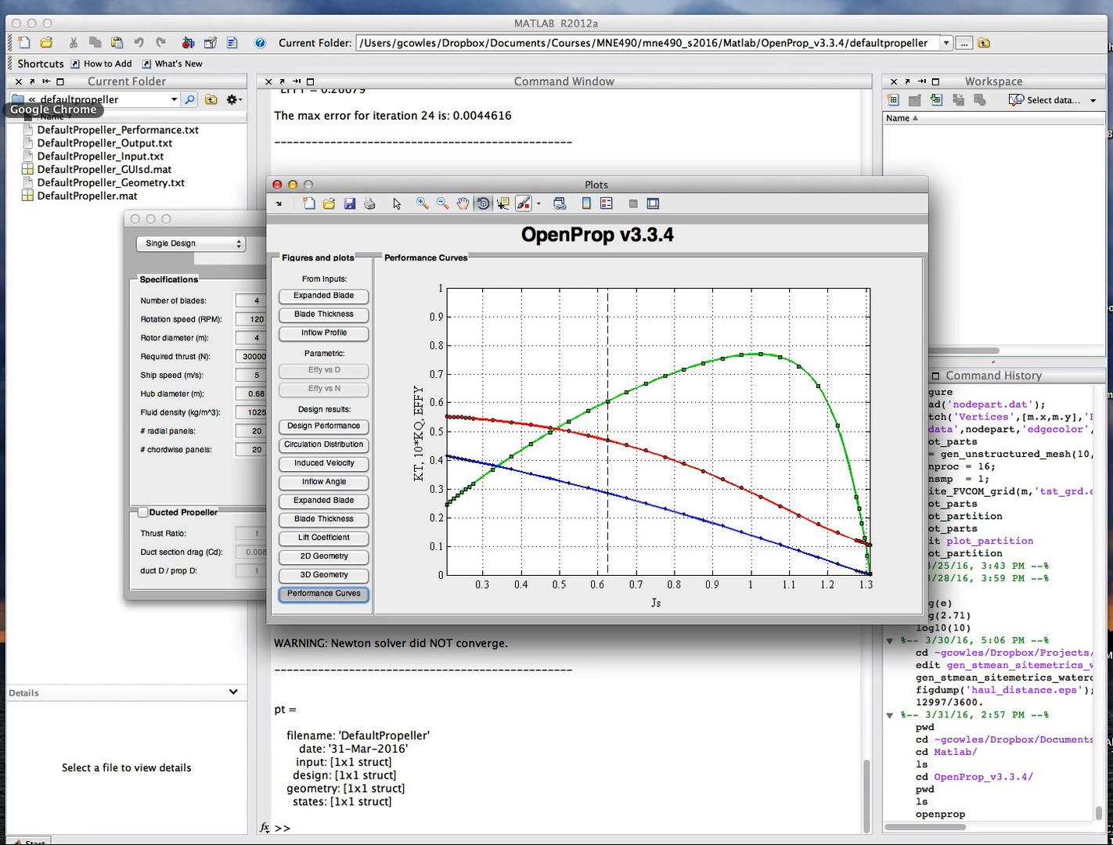
Switch to the terminal, exit the Python interpreter and move the terminal window aside.
left_click(3, 26)
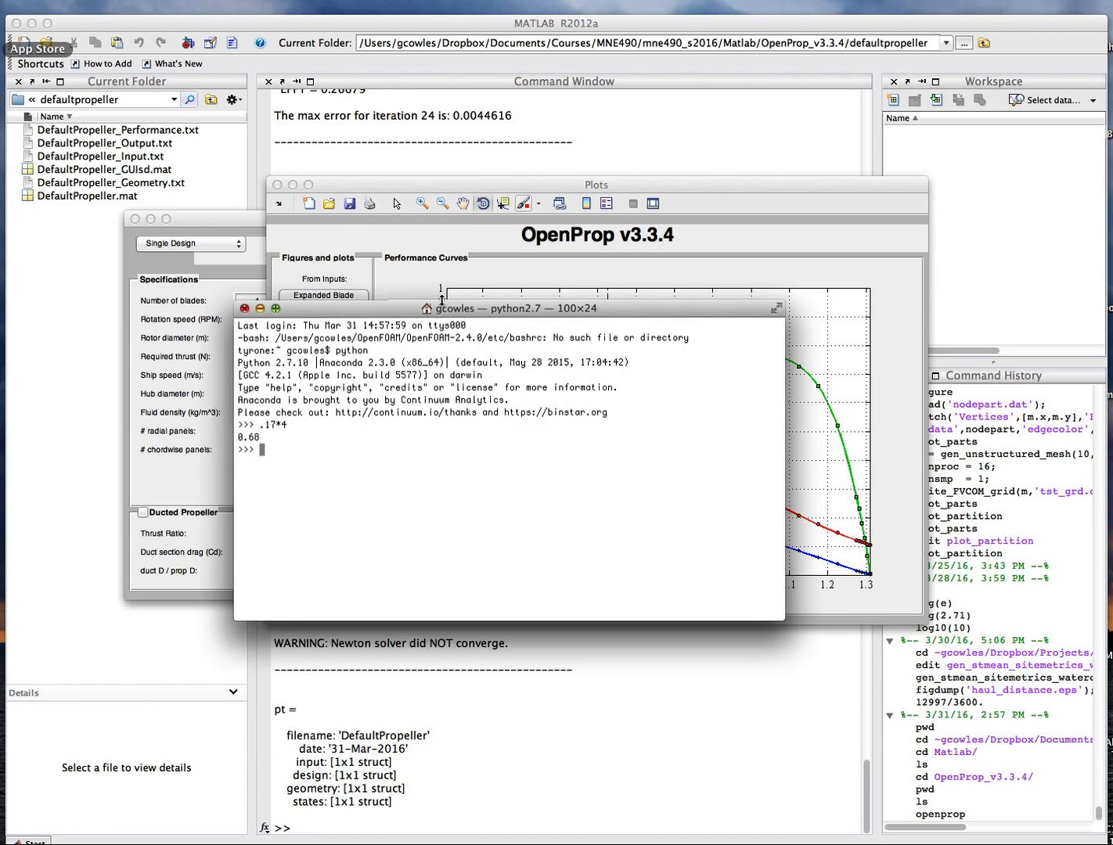
key("ctrl+d")
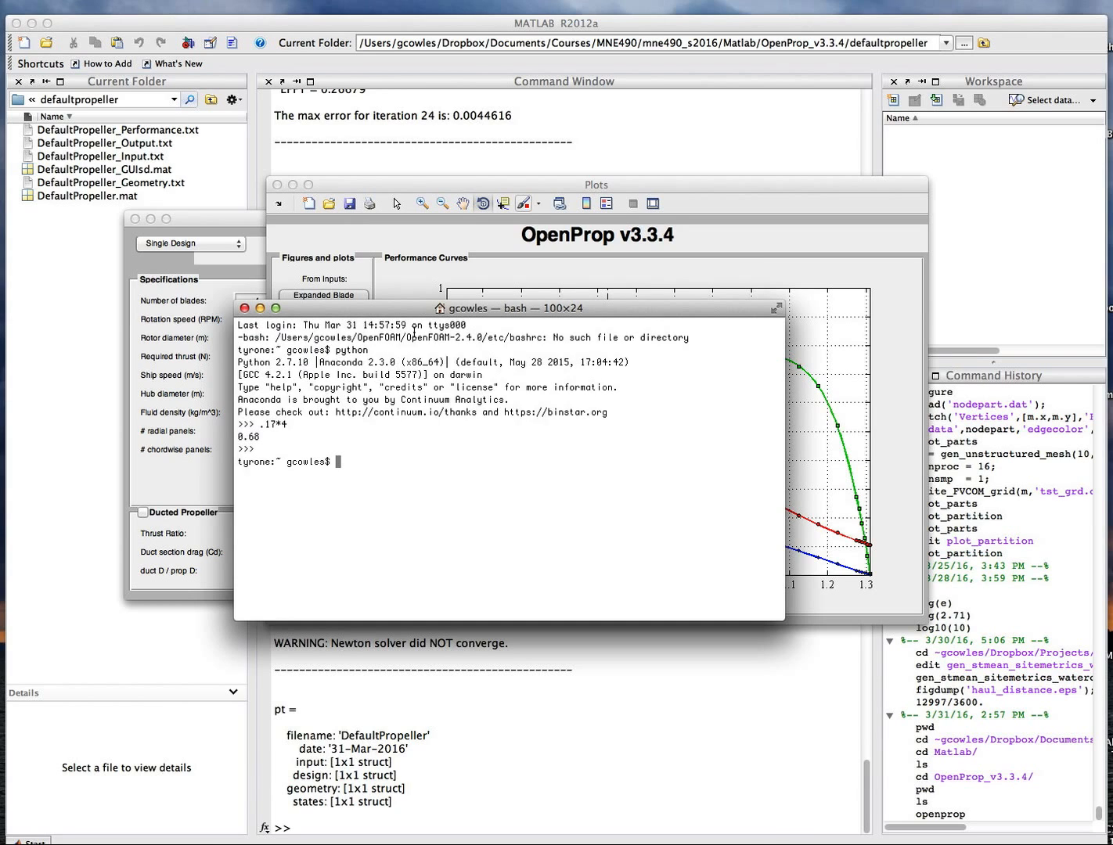
left_click_drag(414, 309, 389, 780)
Print MATLAB's current working directory with pwd and select the returned defaultpropeller path.
left_click(678, 672)
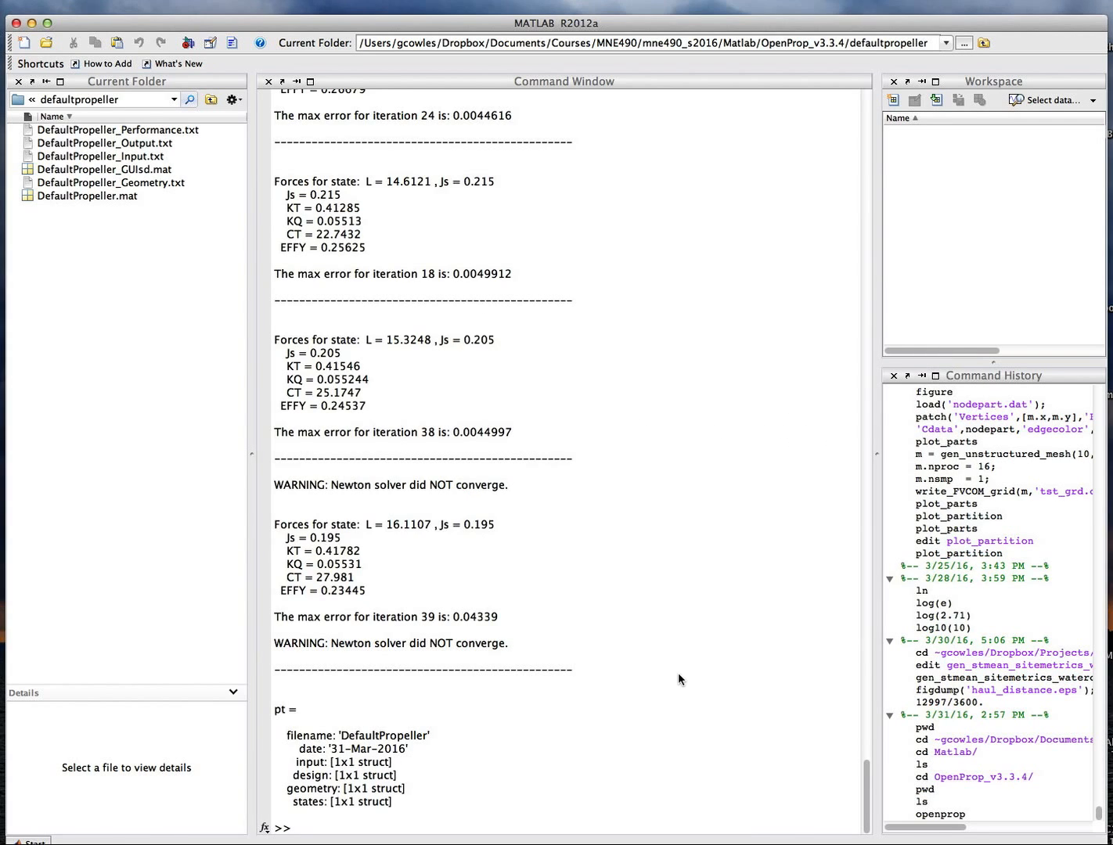
type("pwd")
key("Return")
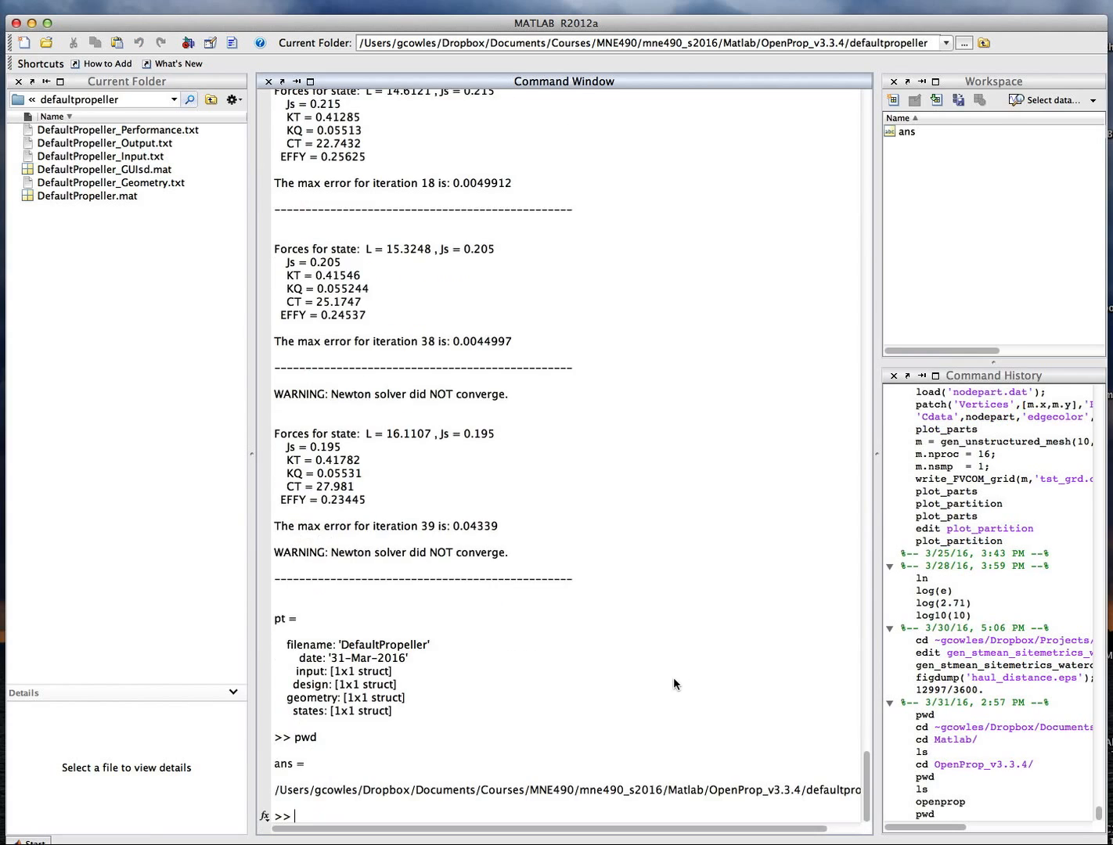
triple_click(395, 792)
key("super+c")
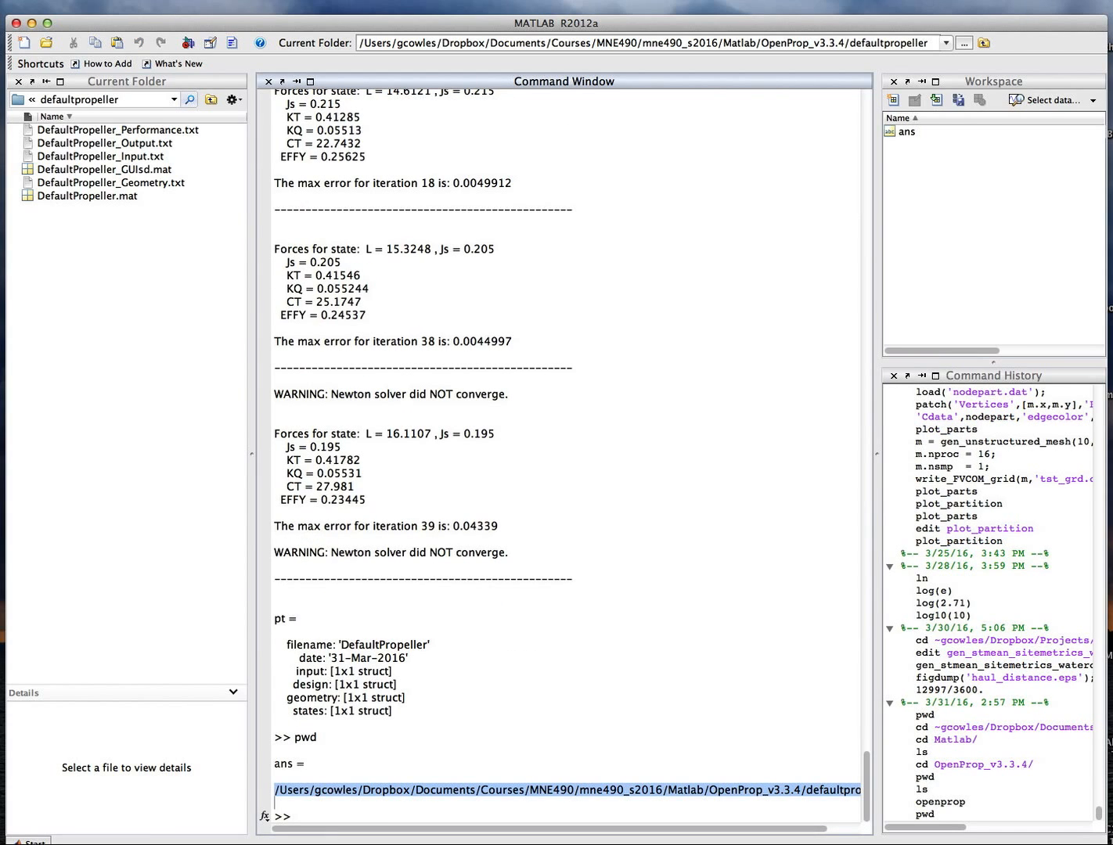
In the terminal, change into the copied defaultpropeller directory and list its files.
key("super+Tab")
left_click_drag(391, 657, 419, 402)
type("cd")
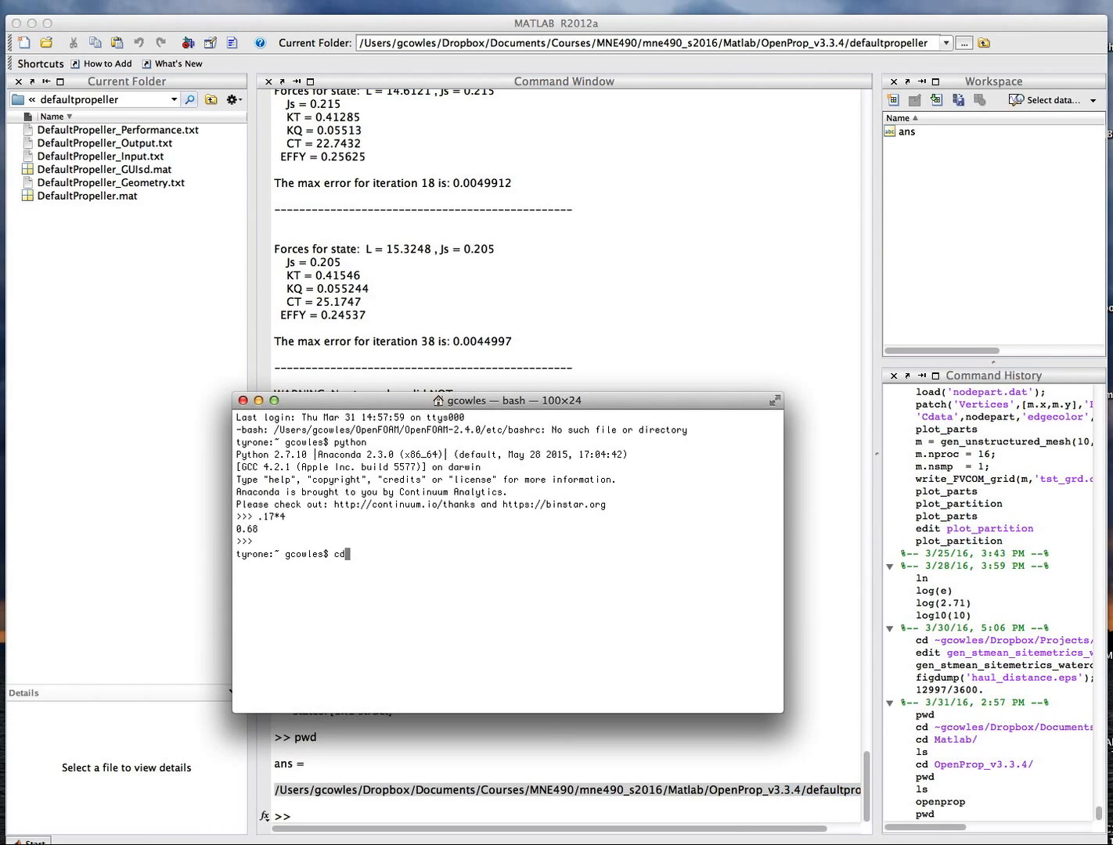
key("super+v")
key("Return")
type("ls")
key("Return")
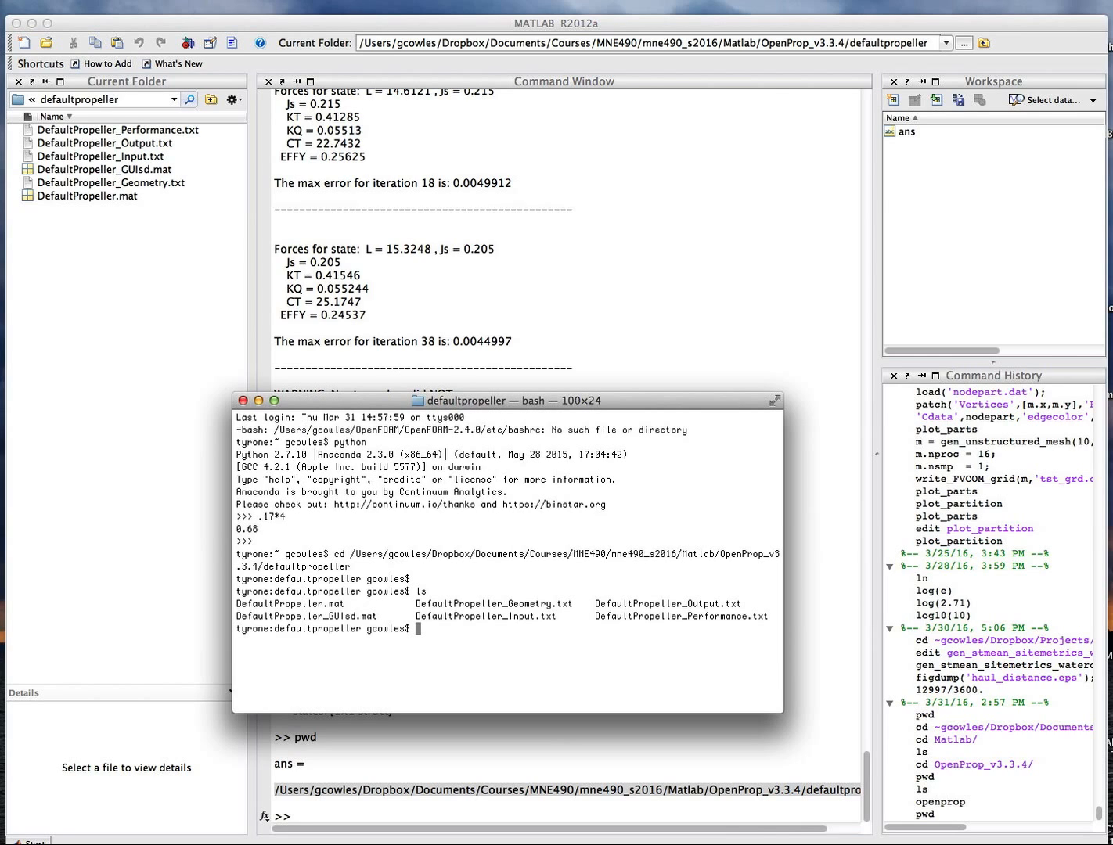
Move up to the parent OpenProp_v3.3.4 directory and print the working directory.
type("cd ../")
key("Return")
type("pwd")
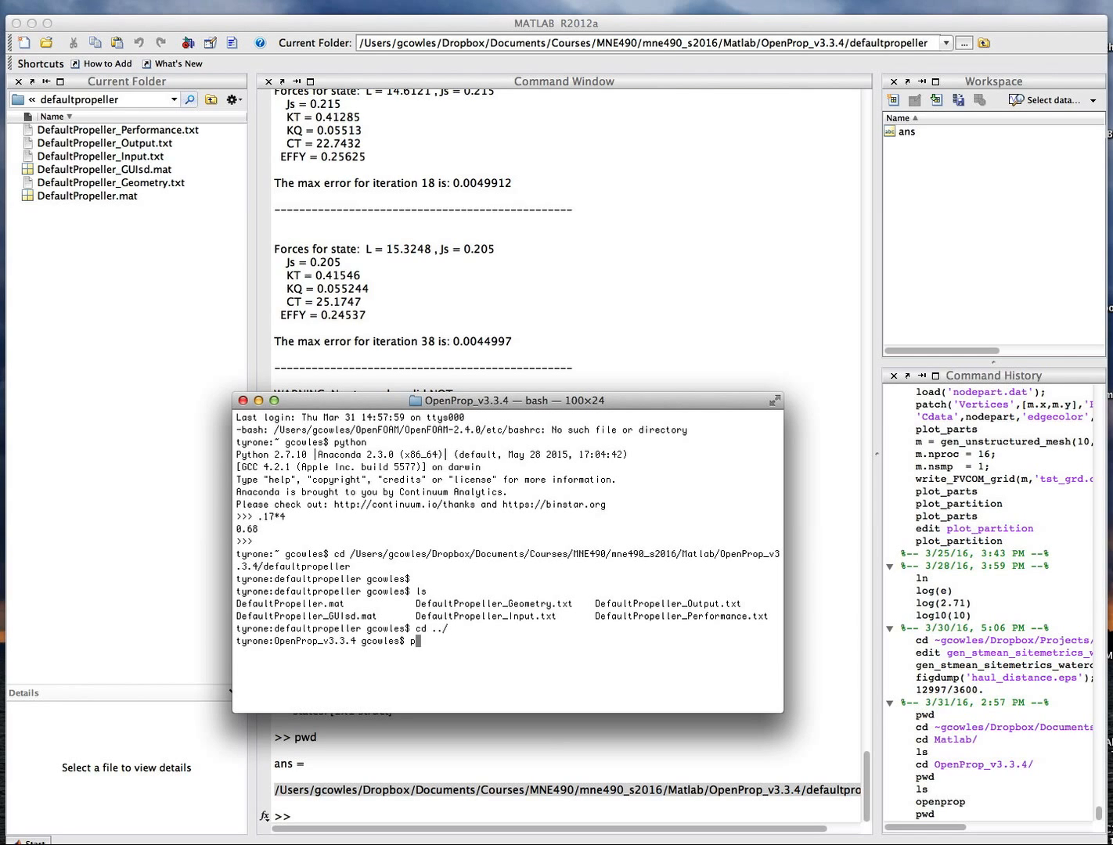
key("Return")
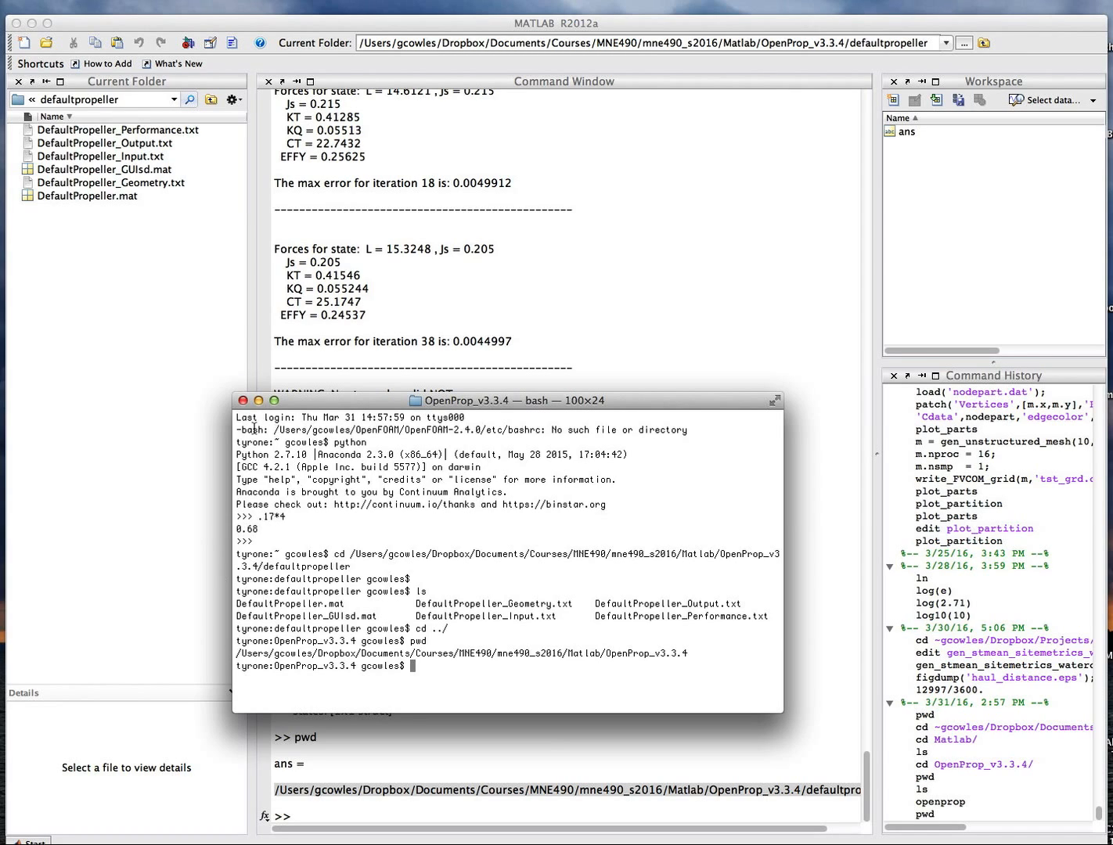
Close the terminal and, in Finder, navigate through MNE490_S2016, Matlab and OpenProp_v3.3.4 into the defaultpropeller folder.
left_click(244, 400)
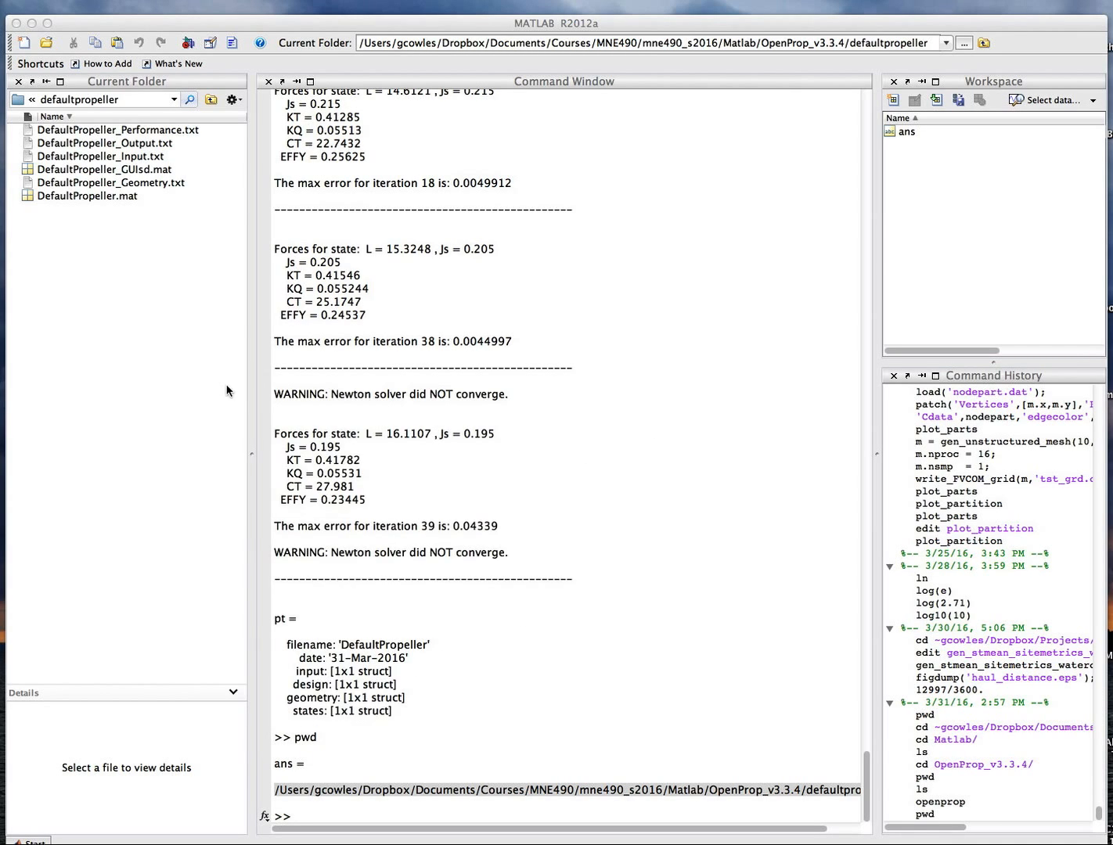
left_click(2, 6)
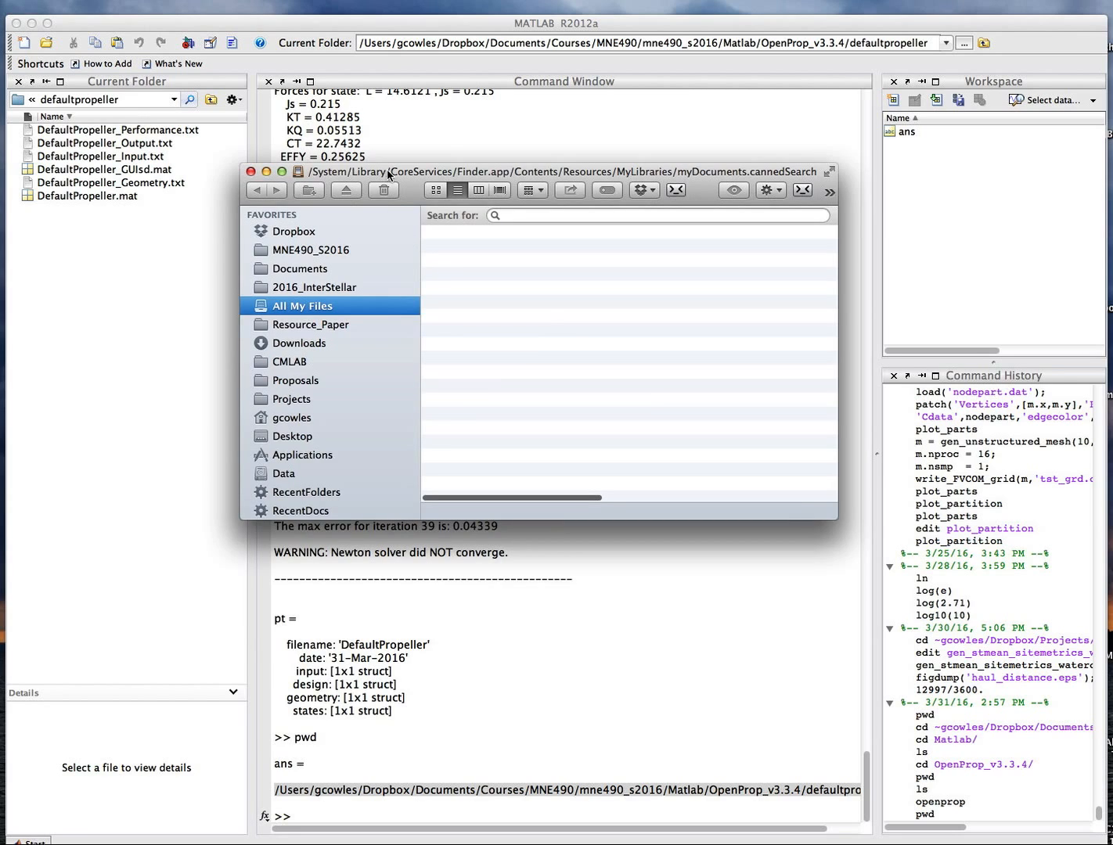
left_click_drag(388, 171, 380, 270)
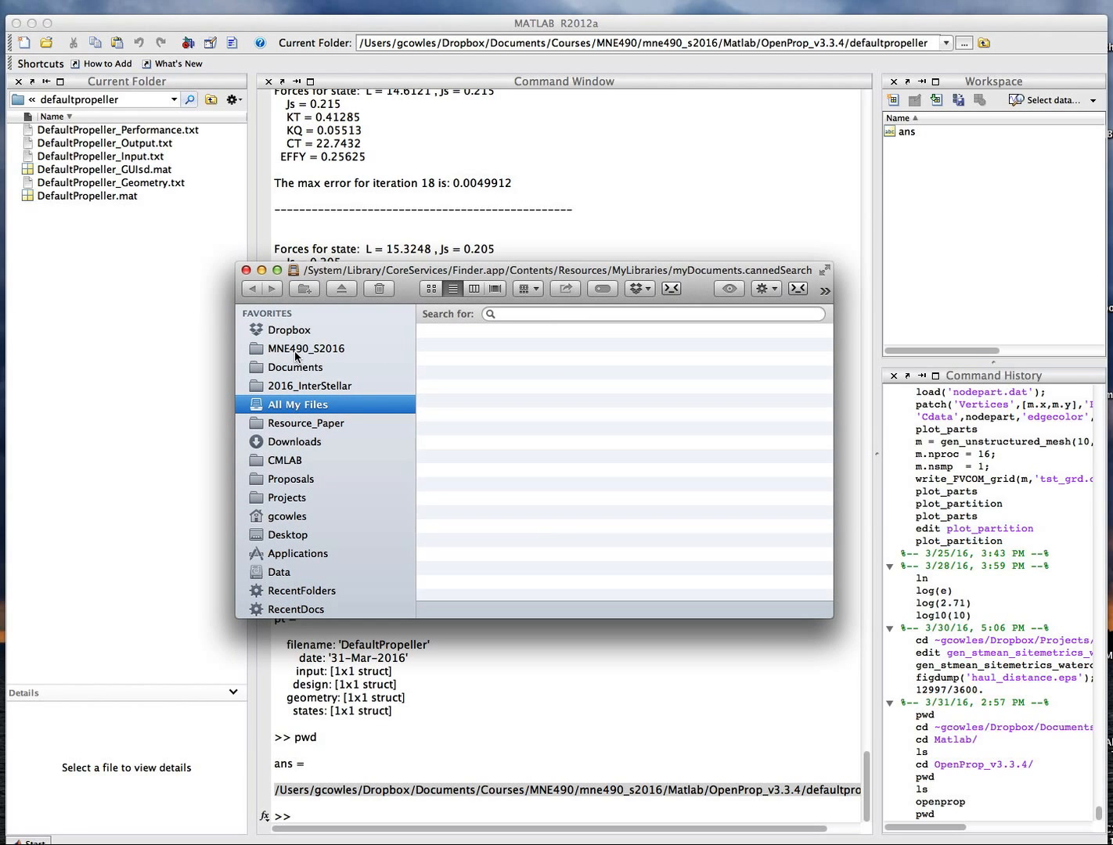
left_click(296, 350)
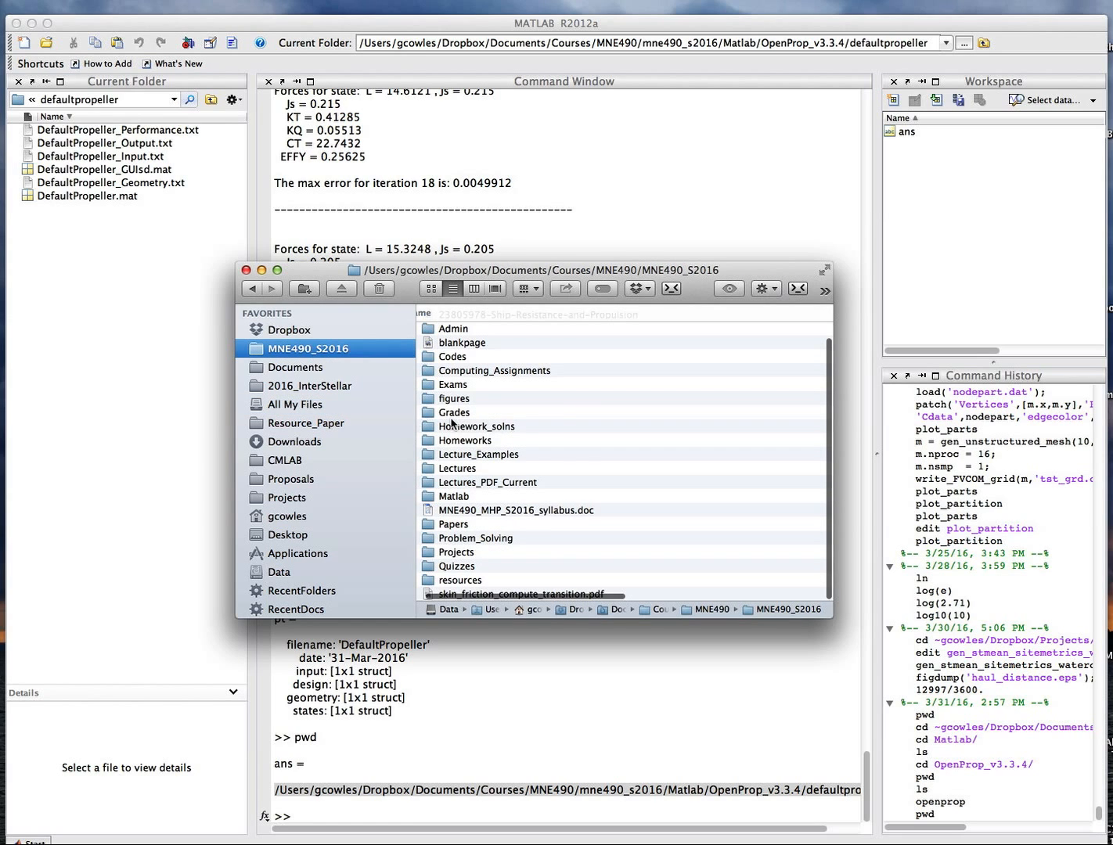
scroll(462, 478, "down", 1)
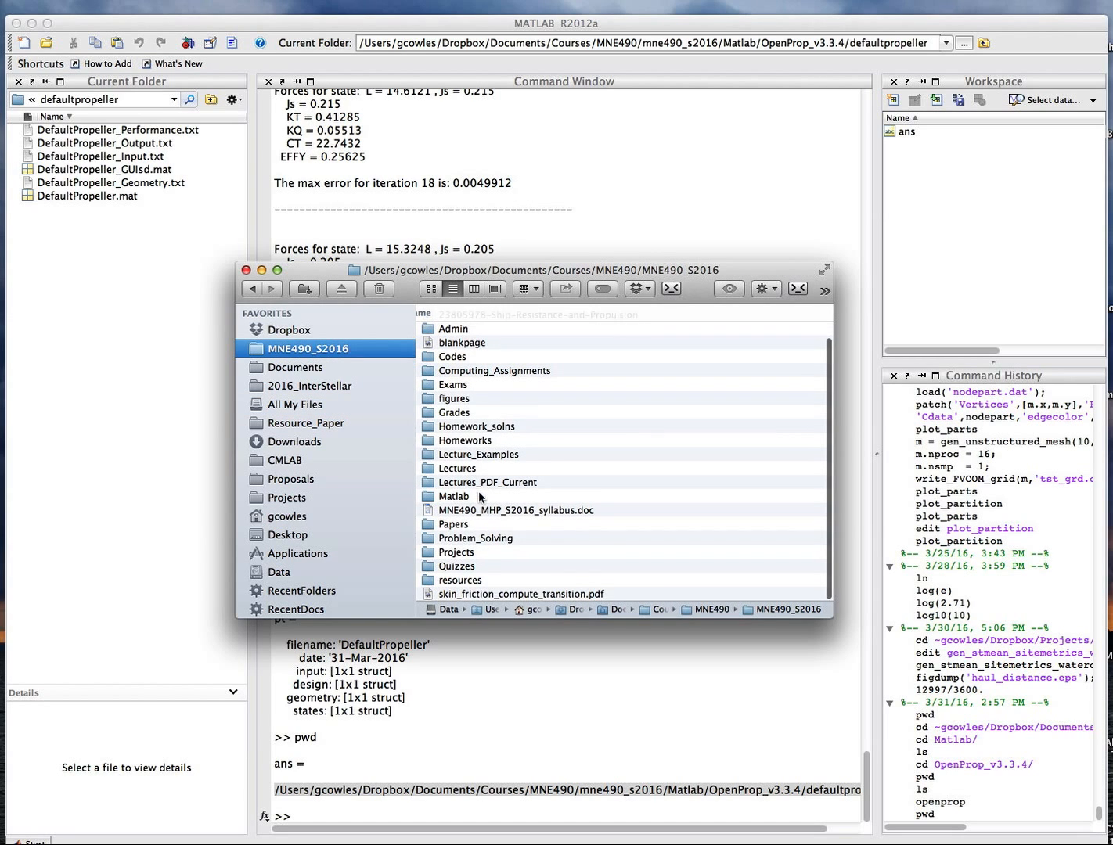
scroll(463, 421, "down", 1)
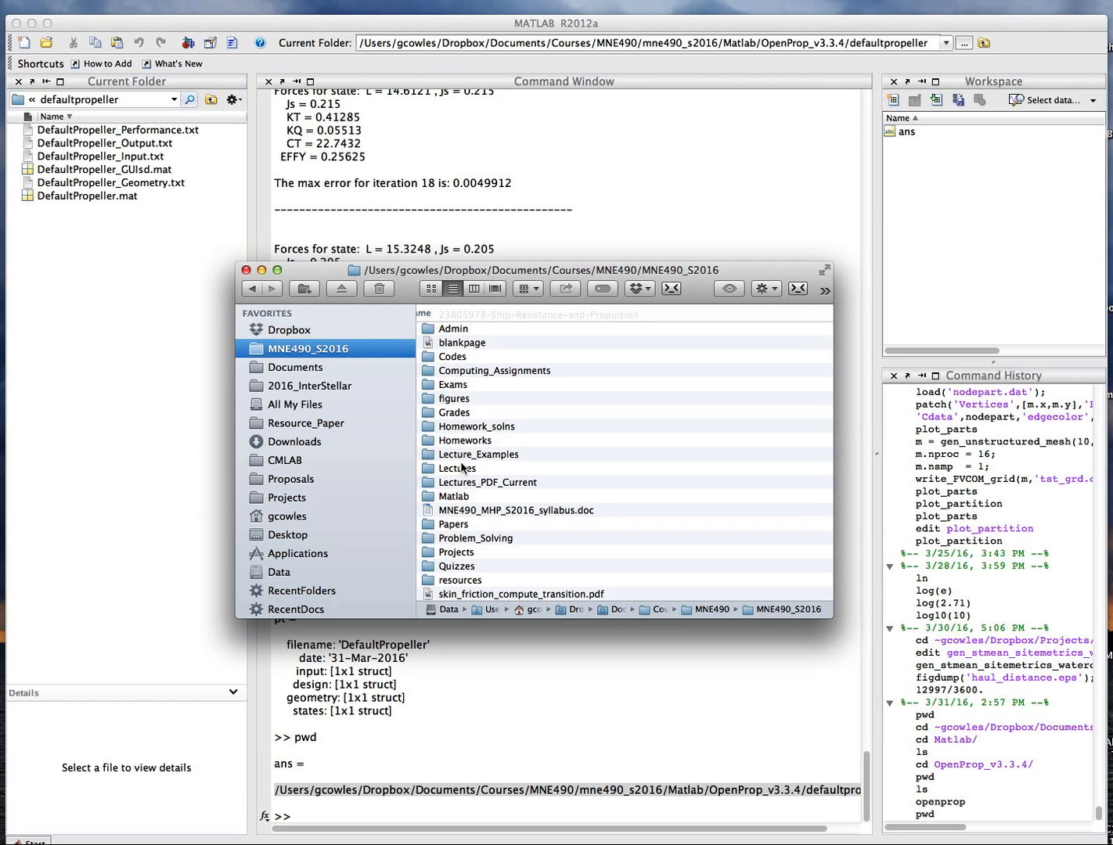
double_click(460, 497)
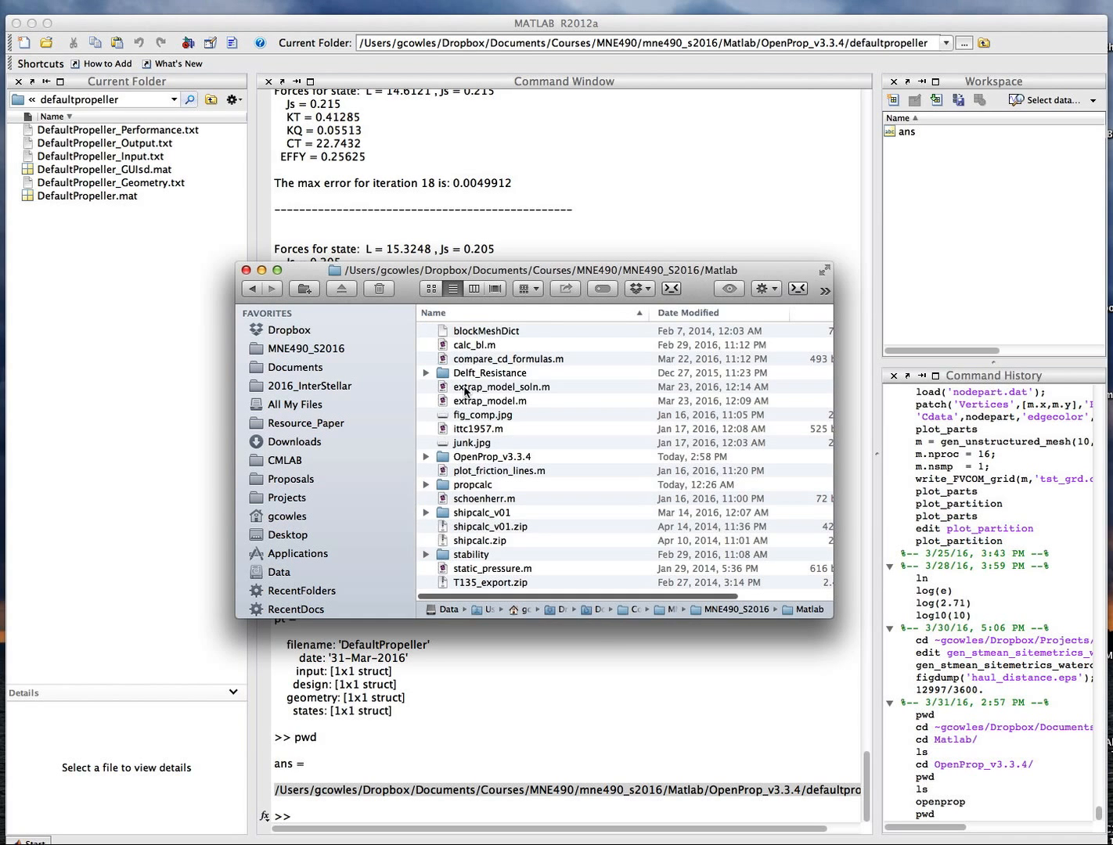
scroll(454, 485, "down", 1)
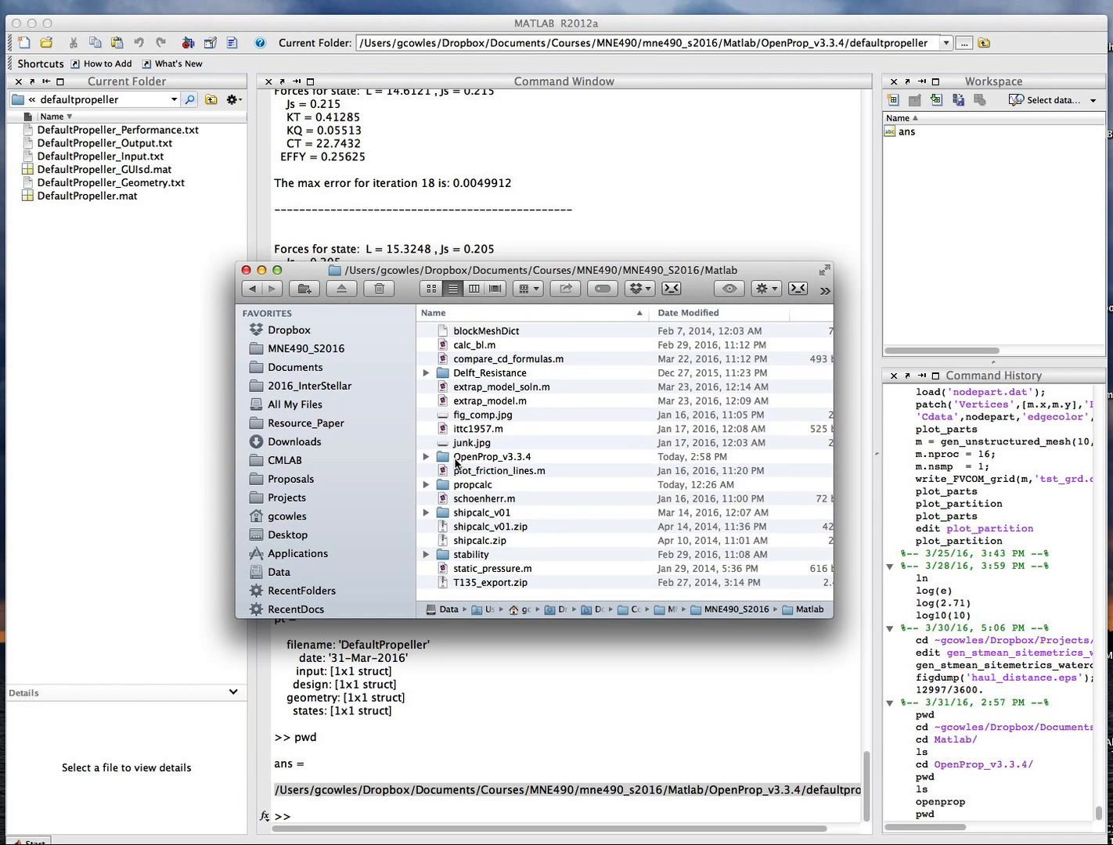
double_click(470, 458)
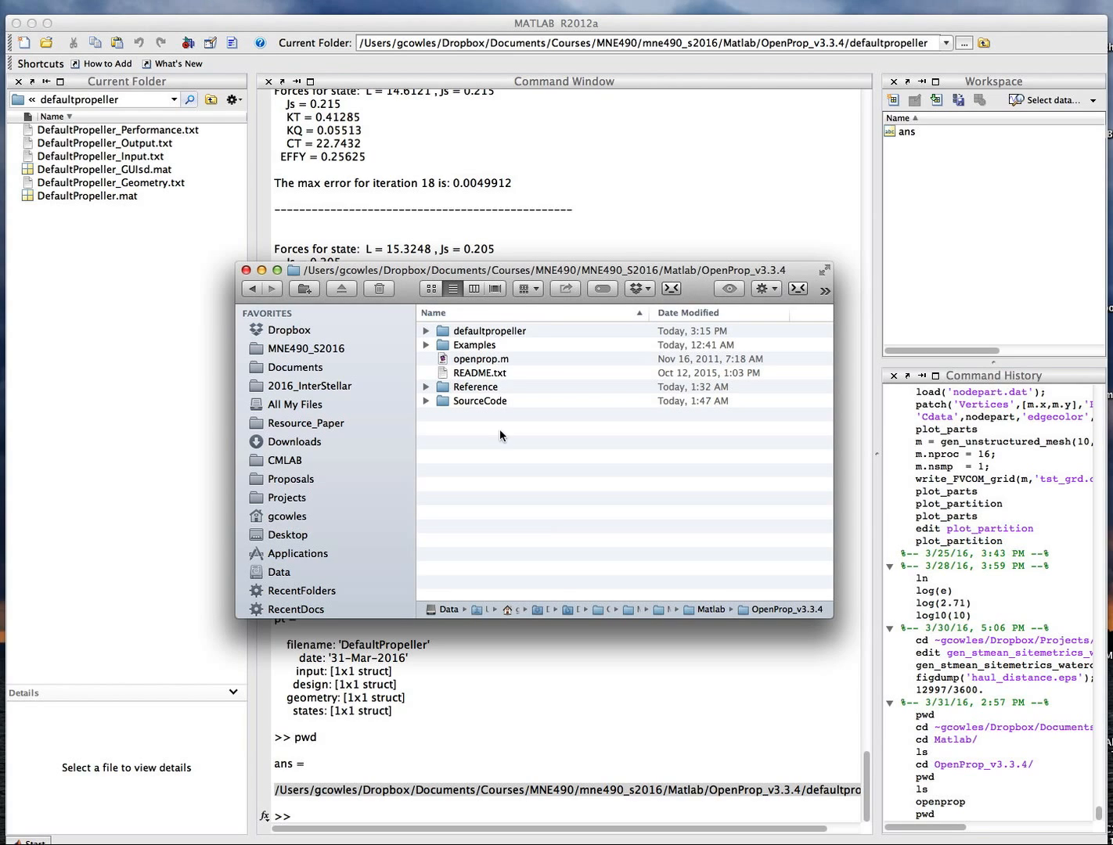
left_click(473, 360)
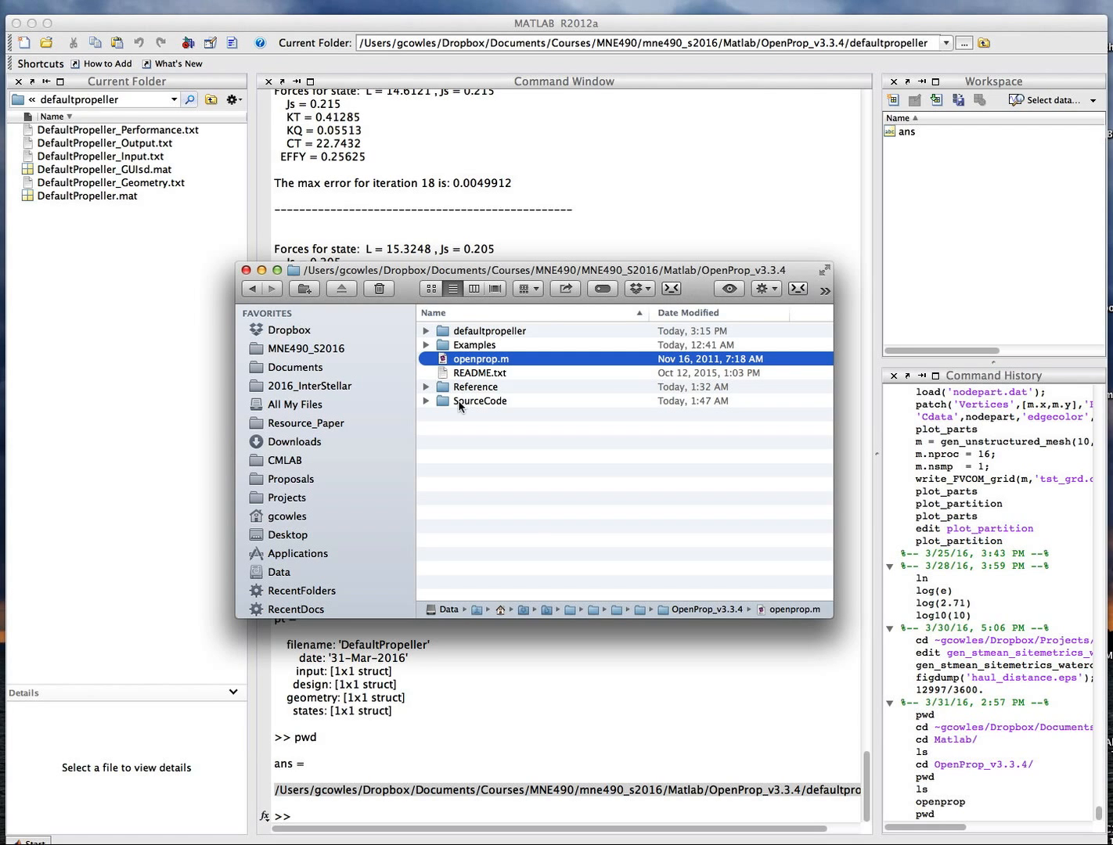
double_click(477, 339)
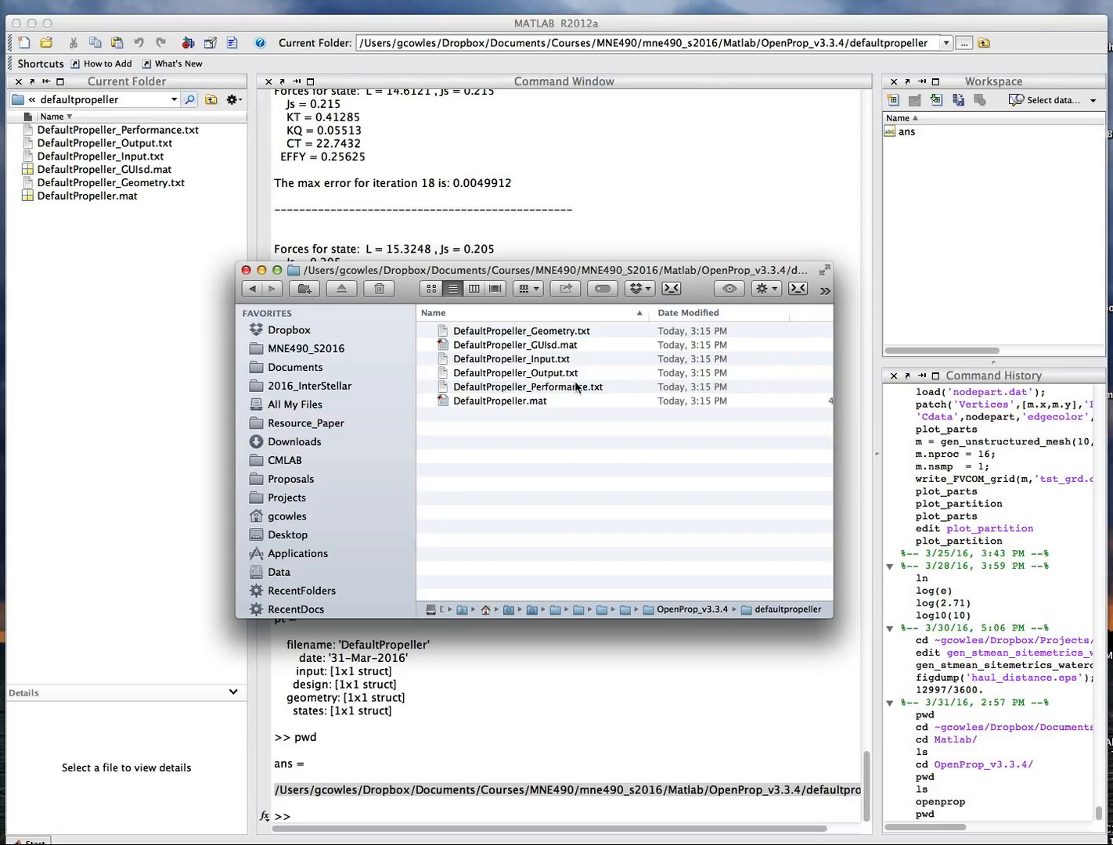
Open the DefaultPropeller_Geometry.txt output file.
left_click(491, 360)
left_click(497, 332)
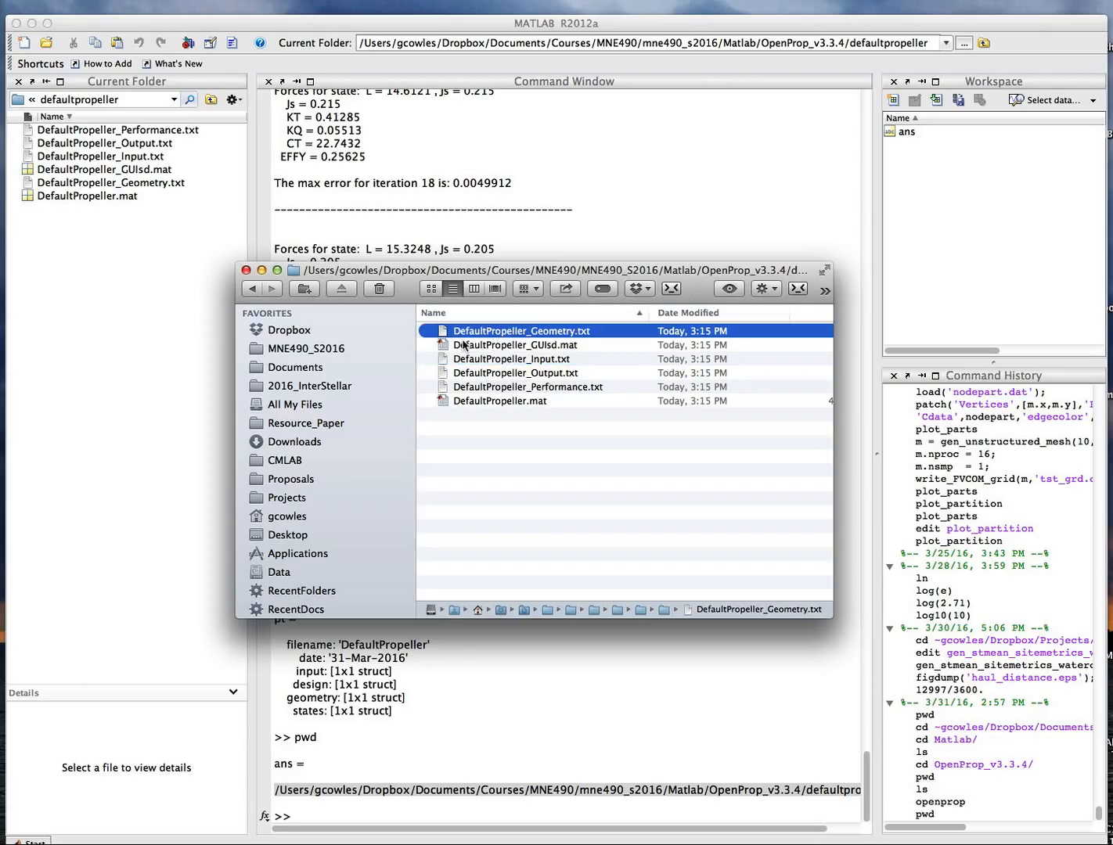
double_click(443, 333)
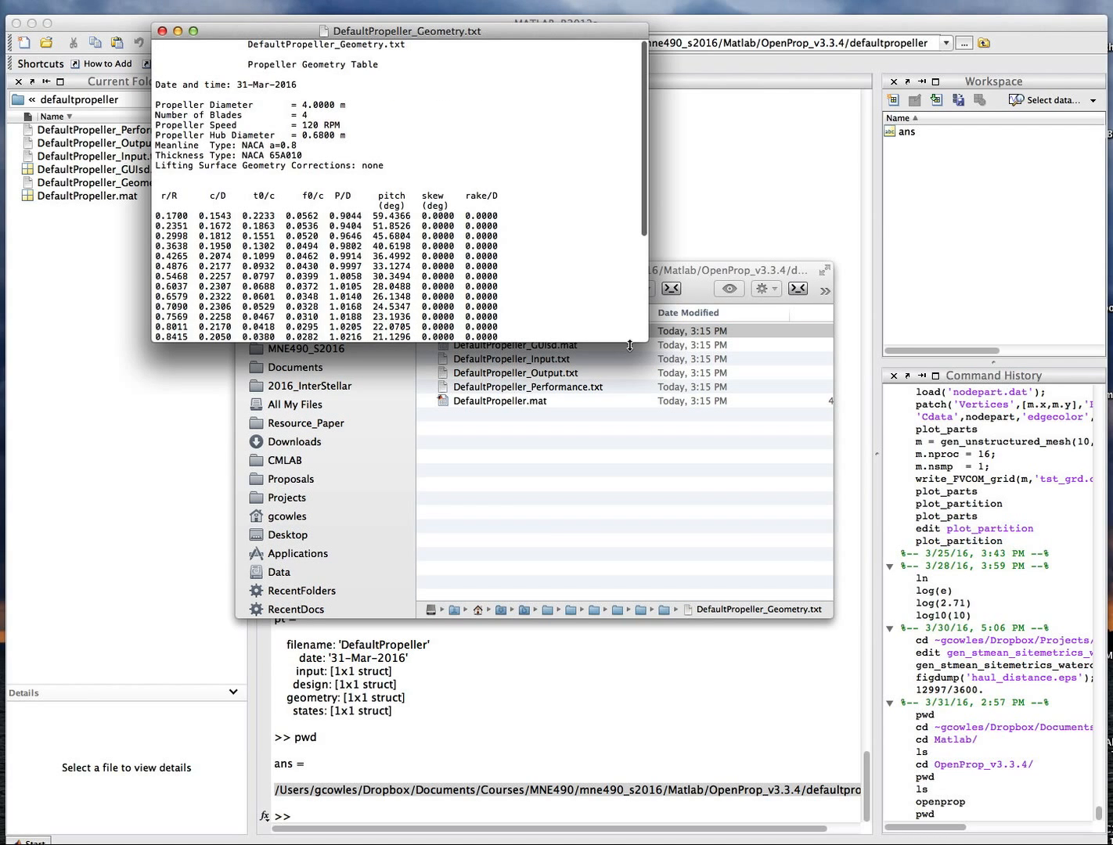
Enlarge the geometry file window and examine the r/R, c/D and P/D columns of the propeller geometry table.
left_click_drag(641, 339, 779, 591)
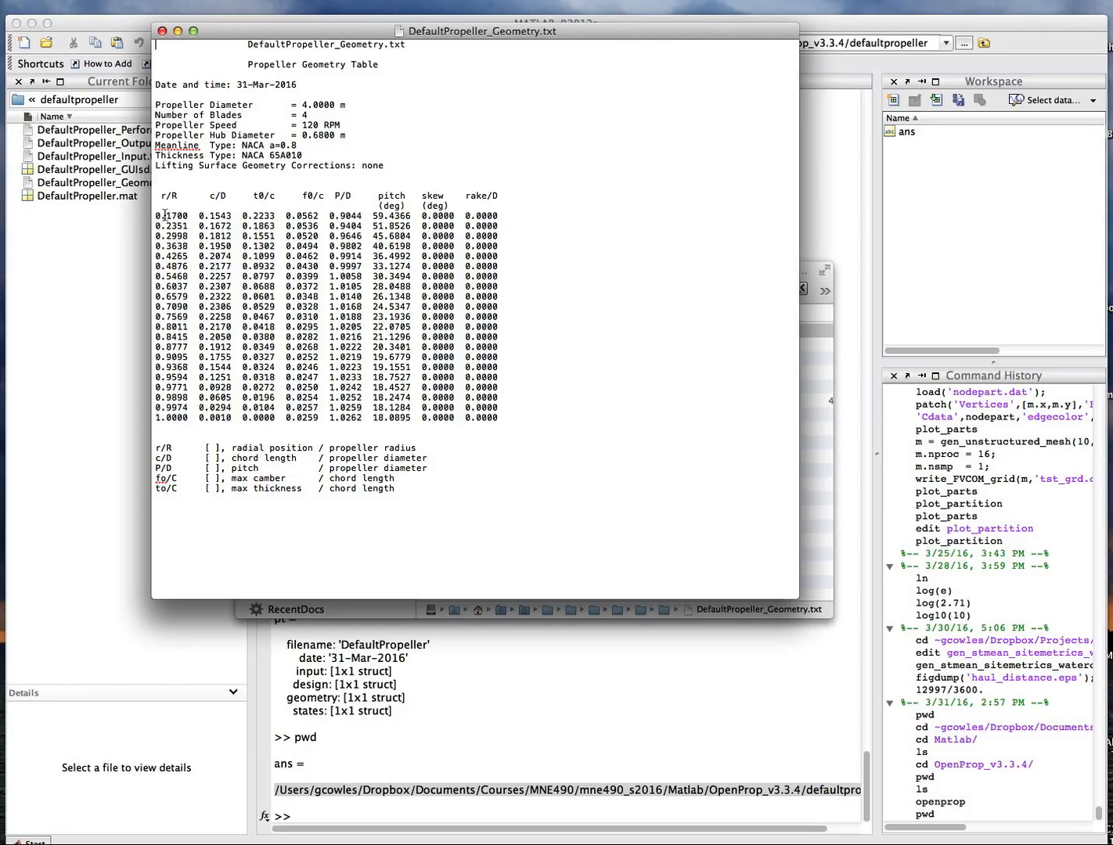
mouse_move(166, 194)
left_mouse_down()
mouse_move(199, 194)
mouse_move(178, 195)
left_mouse_up()
left_click_drag(205, 195, 225, 196)
scroll(330, 245, "down", 1)
left_click_drag(330, 307, 355, 307)
left_click_drag(329, 195, 349, 197)
left_click_drag(329, 317, 358, 317)
Return to the MATLAB command window and scroll through its output.
left_click(561, 723)
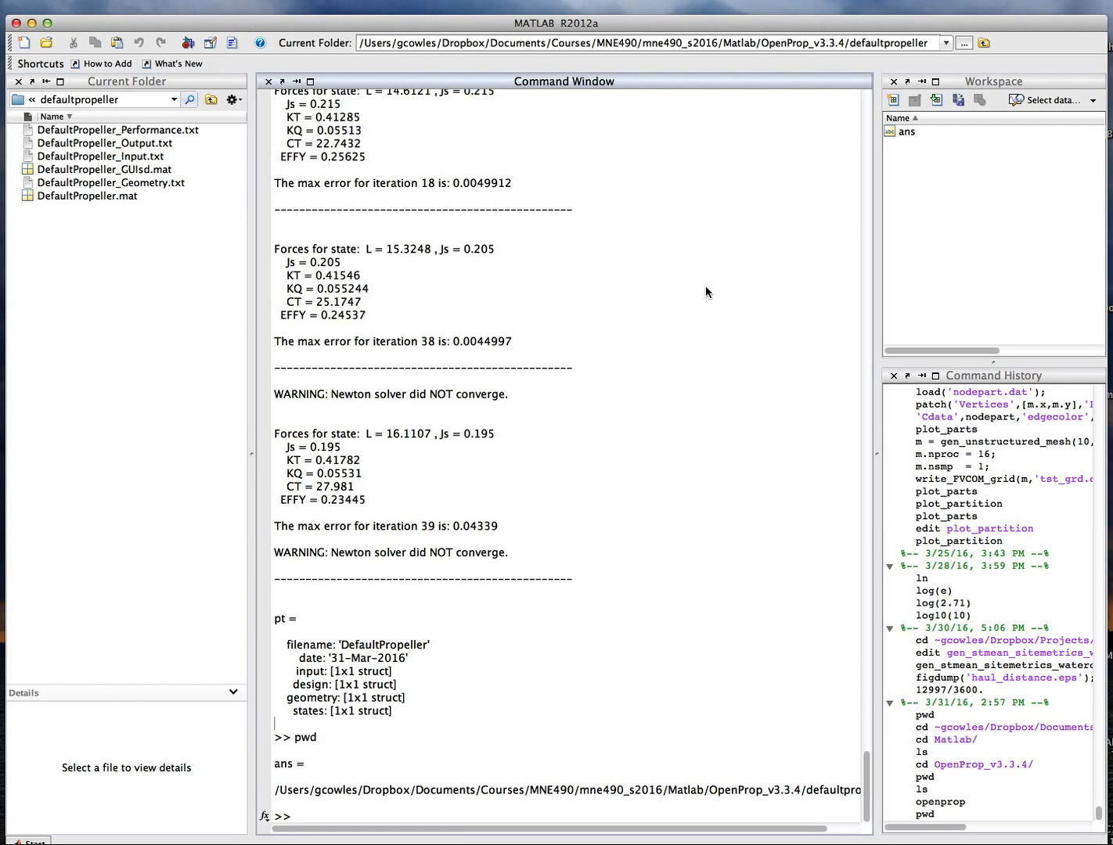
scroll(652, 499, "up", 3)
scroll(653, 499, "right", 2)
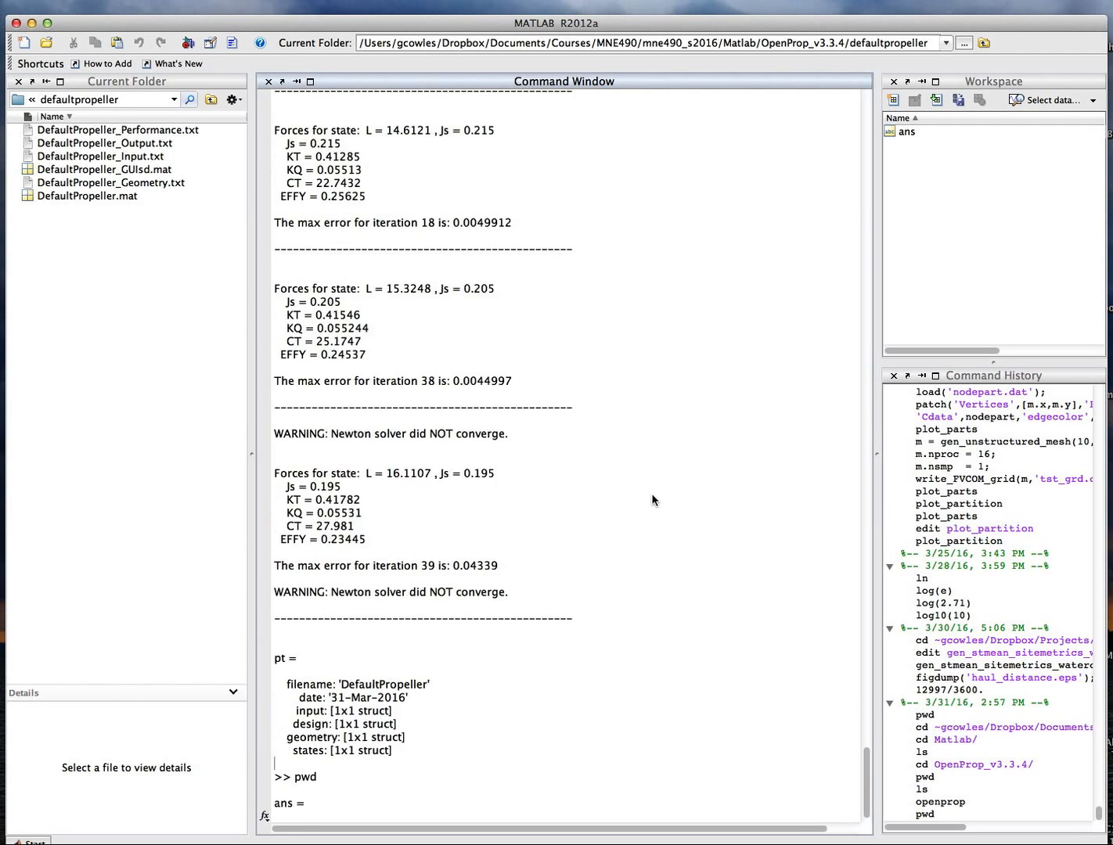